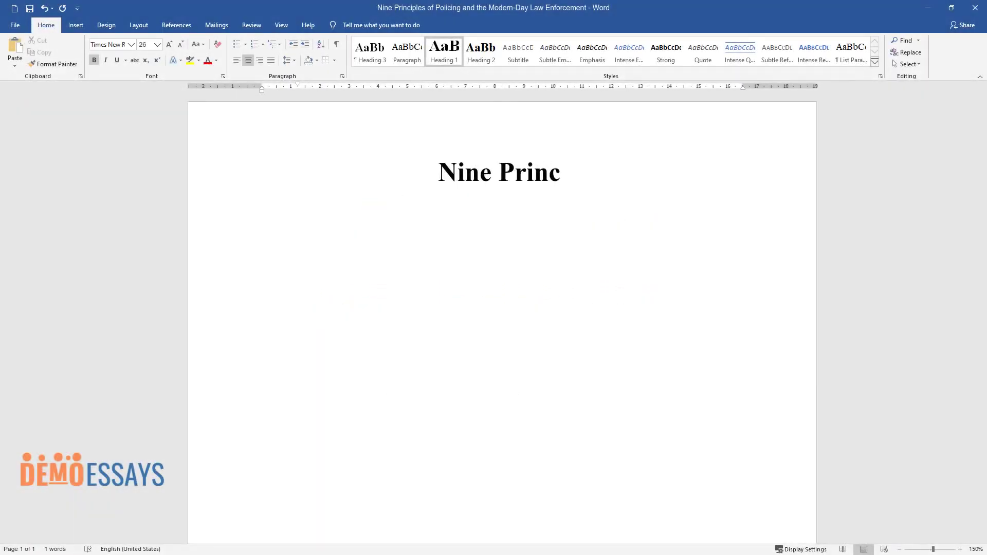
- Finish the title 'Nine Principles of Policing and the Modern-Day Law Enforcement' and add an 'Introduction' heading below
text(the Modern-Day Law Enforcement)
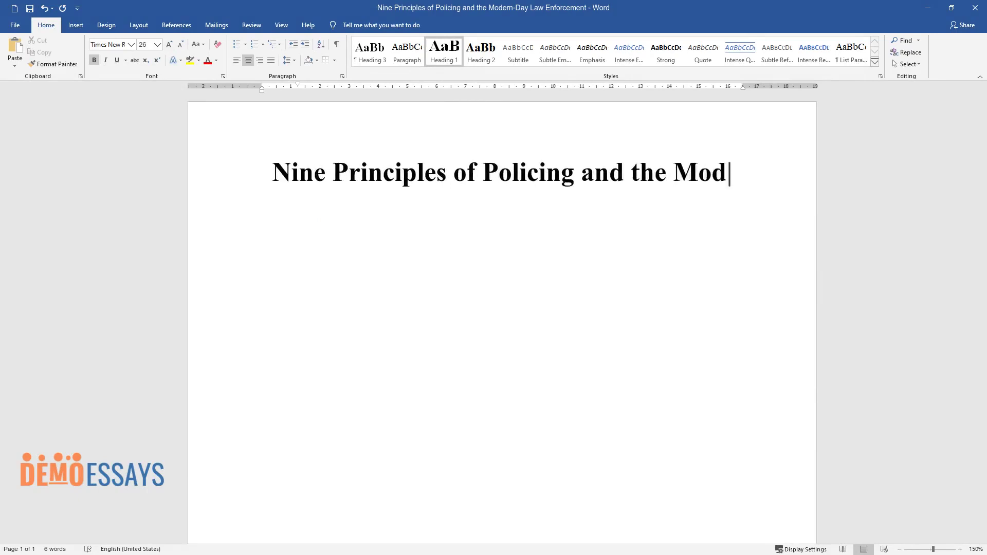
key(Return)
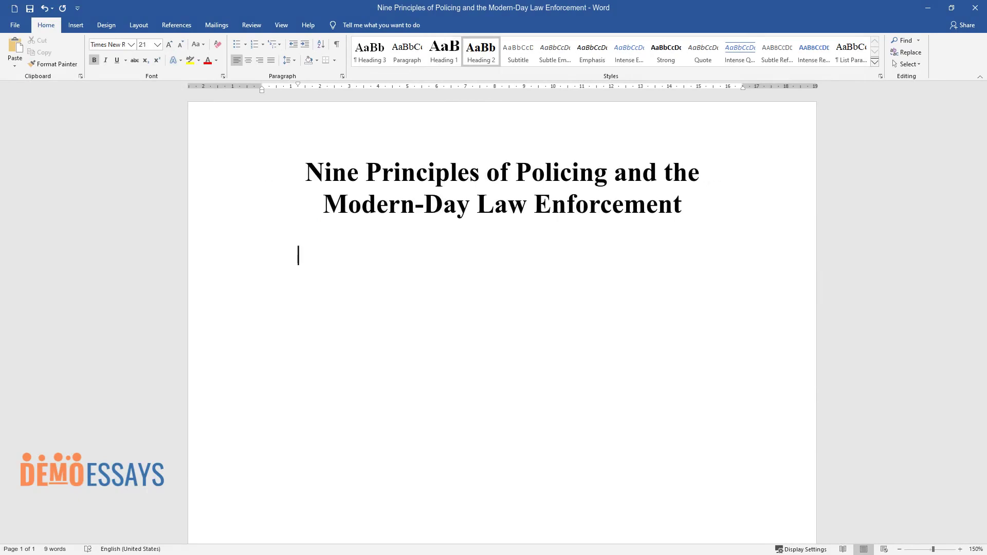
text(Introduction)
key(Return)
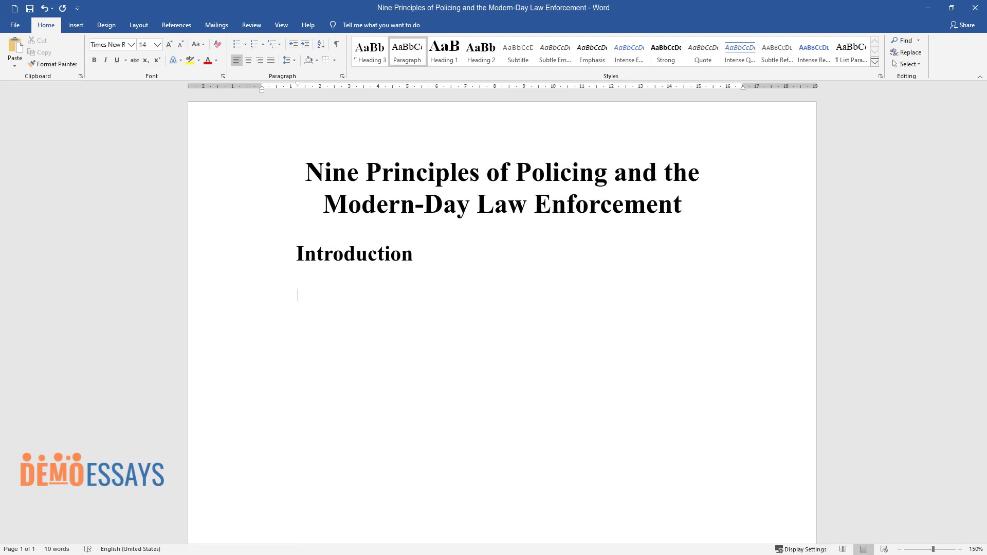
- Type the introduction paragraph beginning 'The field of policing involves the implementation or enforcement of law'
text(The field of policing involves the imp)
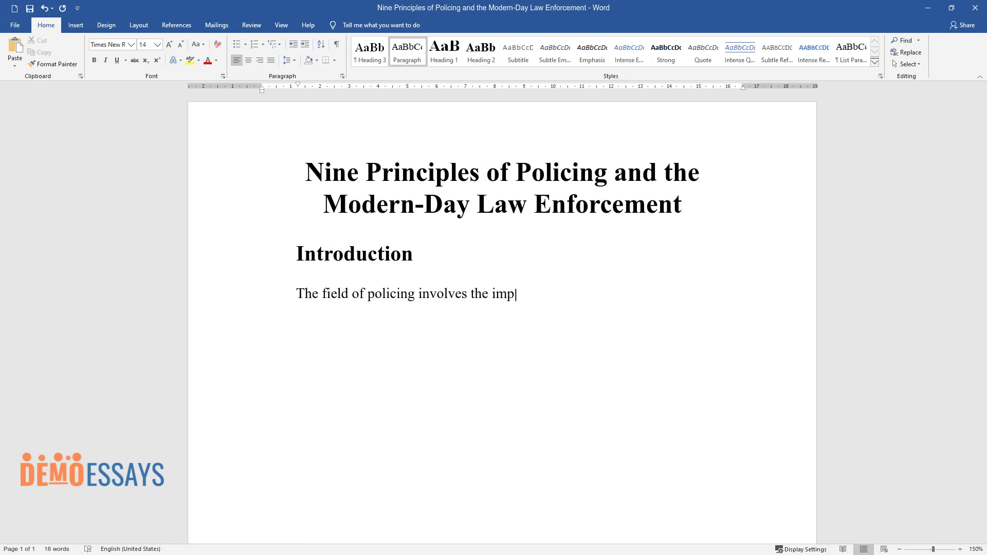
text(lementation or enforcement of law wi)
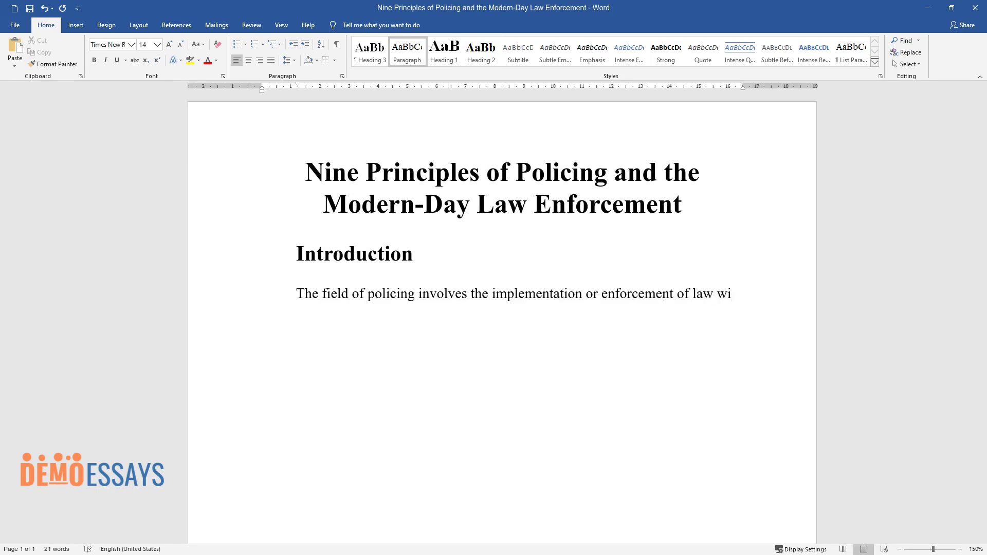
text(thin a defined society. For policing to be successful in society, those)
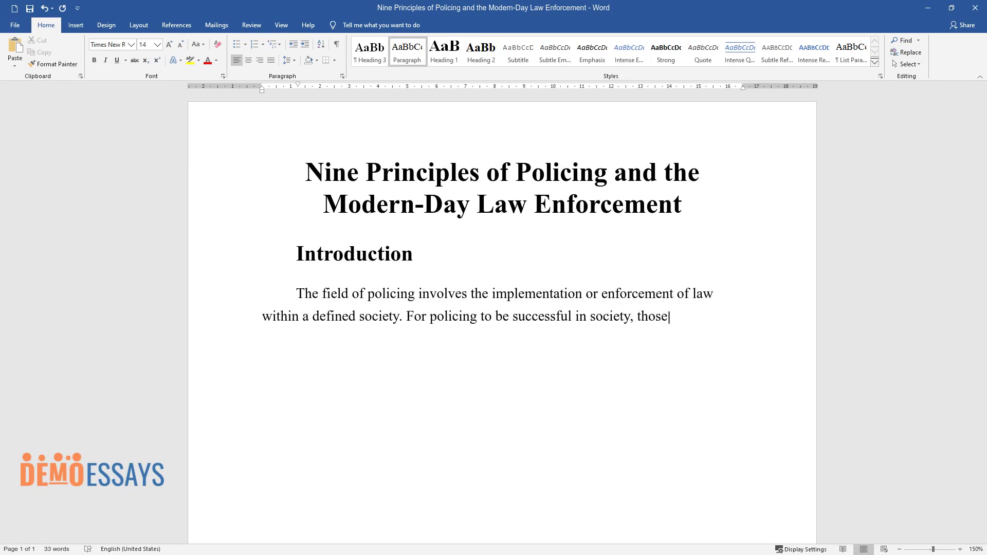
text( involved in policing and those who)
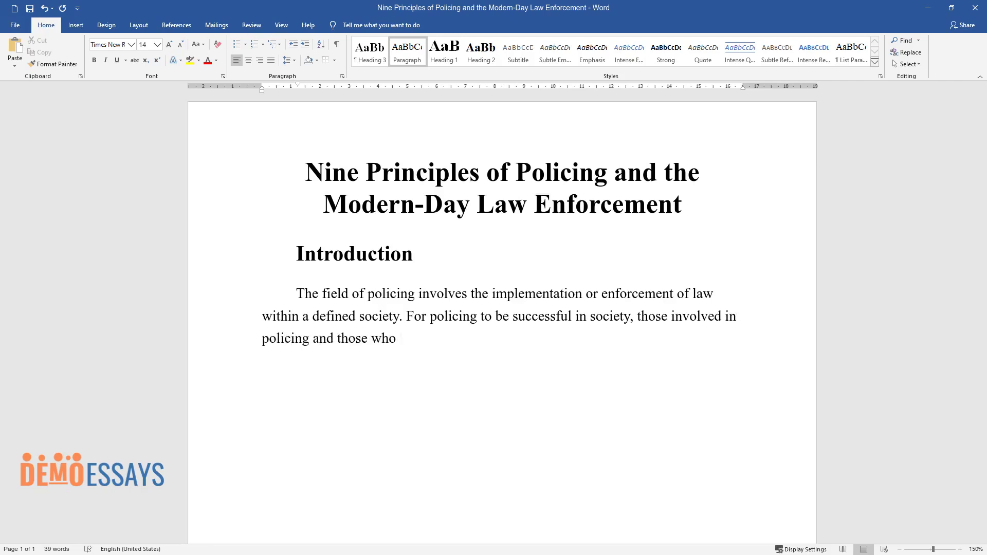
text( are being policed must understand th)
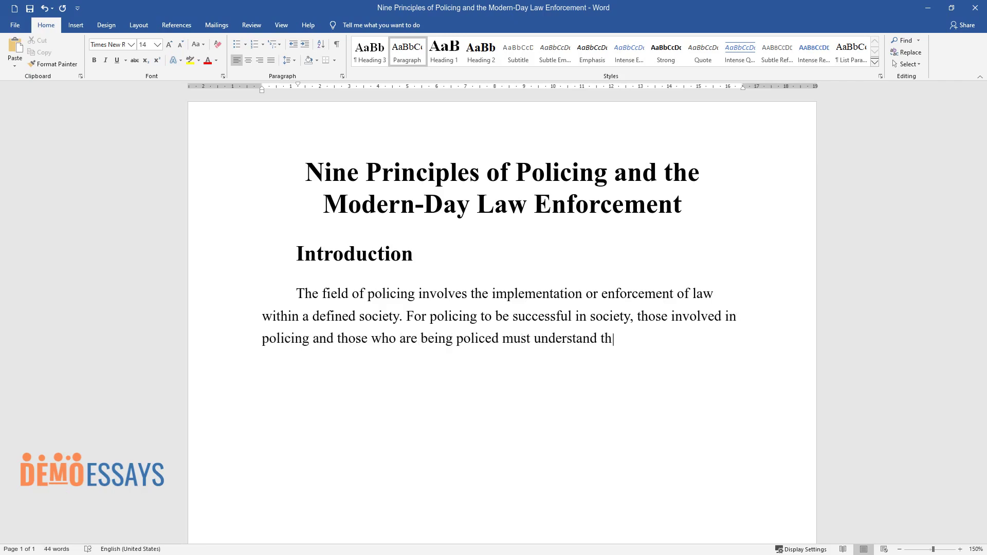
text(e existing laws that define the leg)
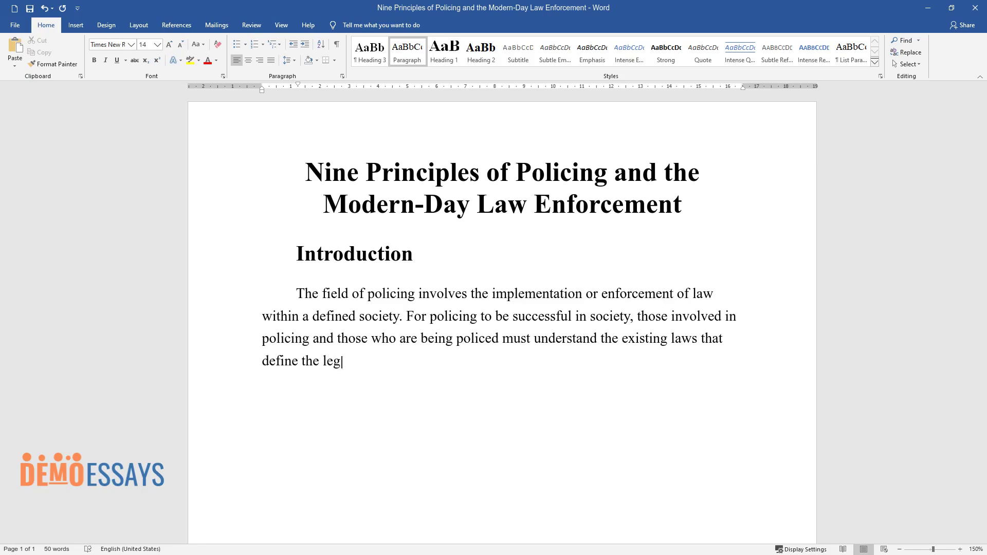
text(ality of certain actions. The field)
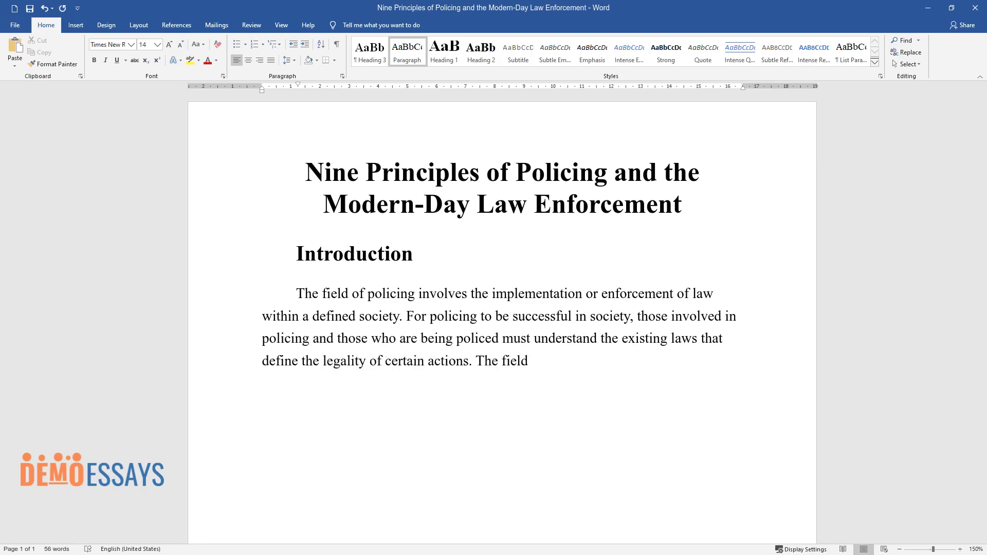
text( of policing has entirely undergone a)
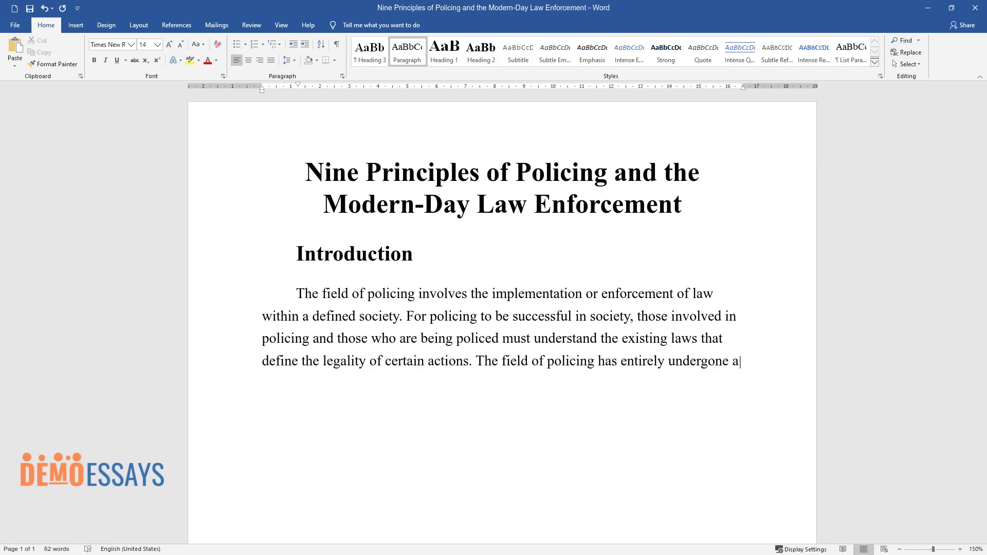
text( lot of transformation since its inception. This owes to the fact that policing becomes complex as the population size increases. It is important to understand that the existence of polic)
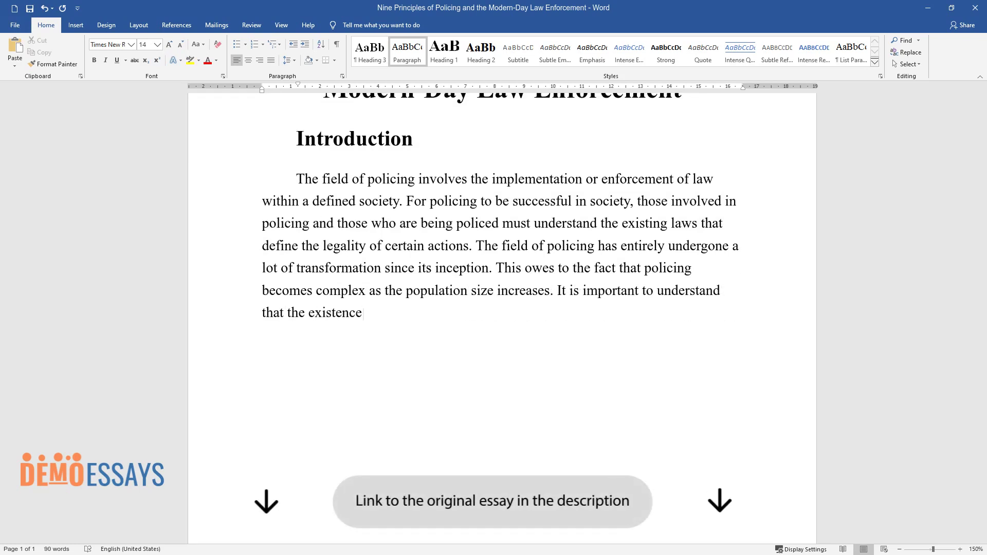
text(ing is practically linked)
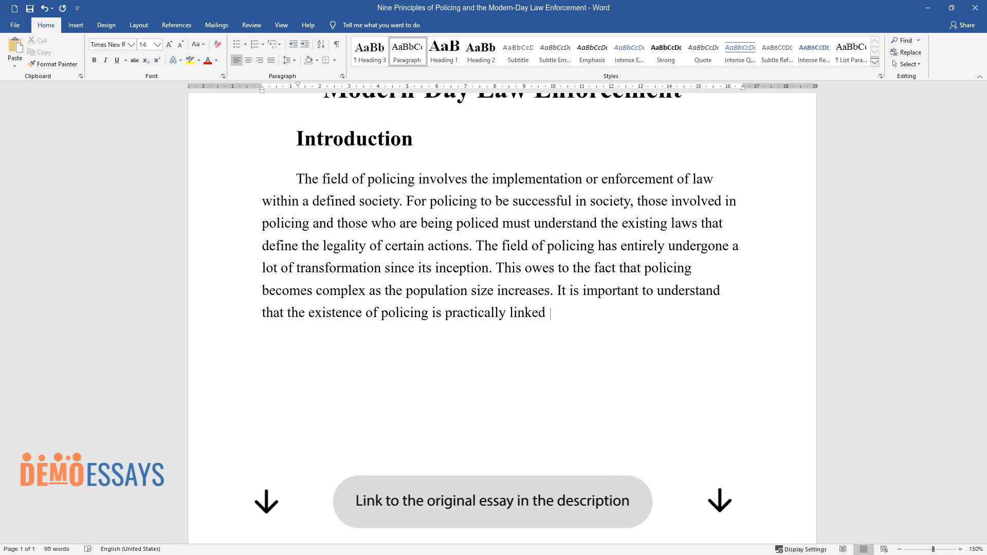
text( to the existence of those who contravene the l)
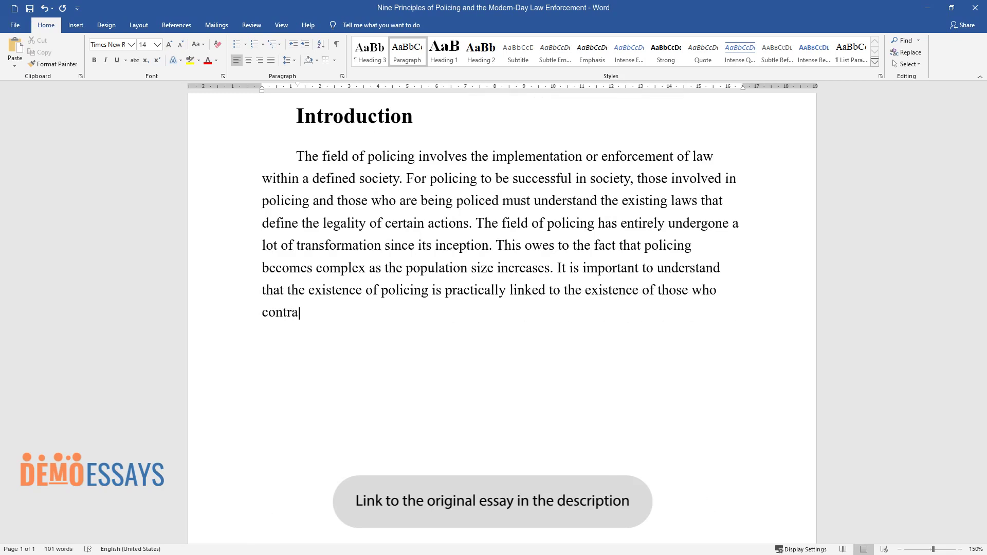
text(aws through engagement in a)
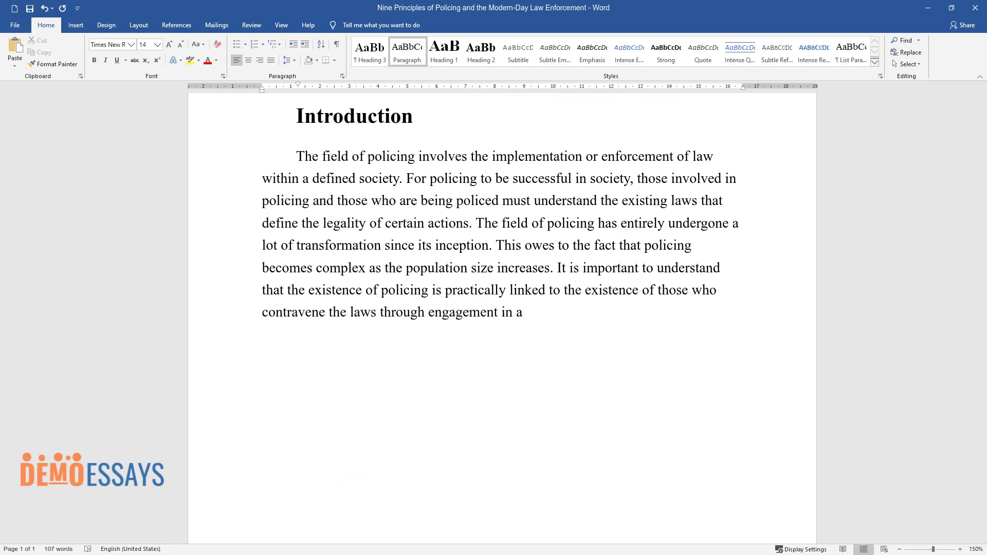
text(ctivities marked as criminal. Argua)
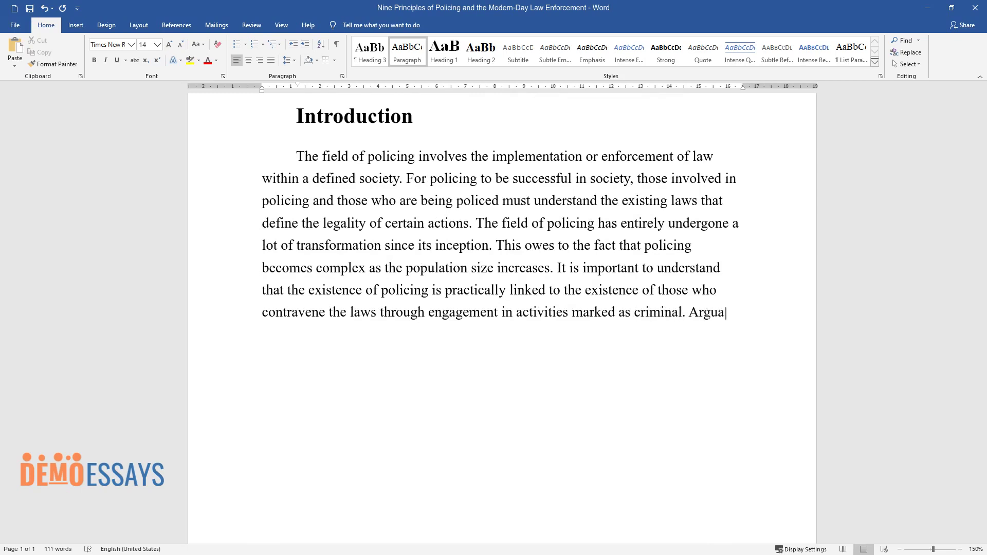
text(bly, the number of crimes increases as the population grows; and this ne)
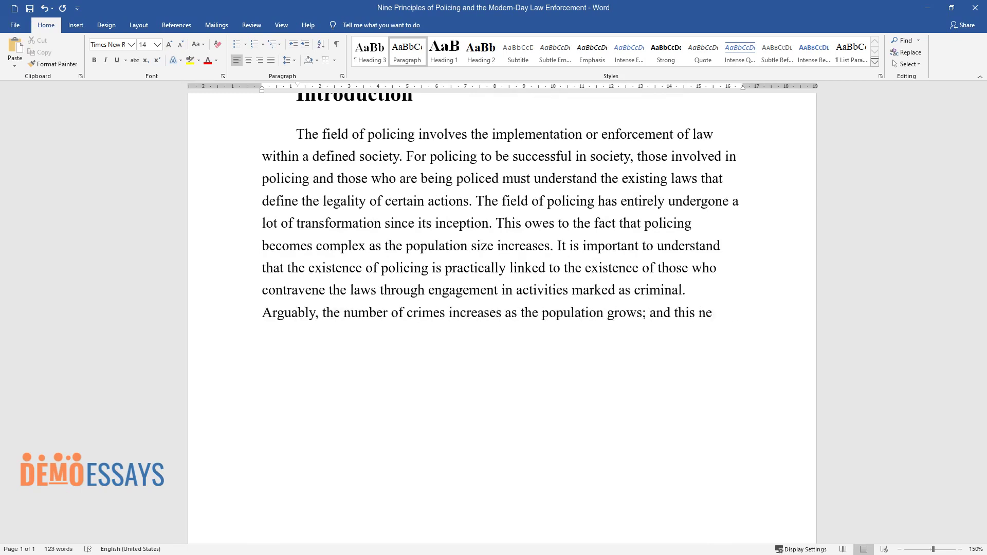
text(cessitates the need to consider the)
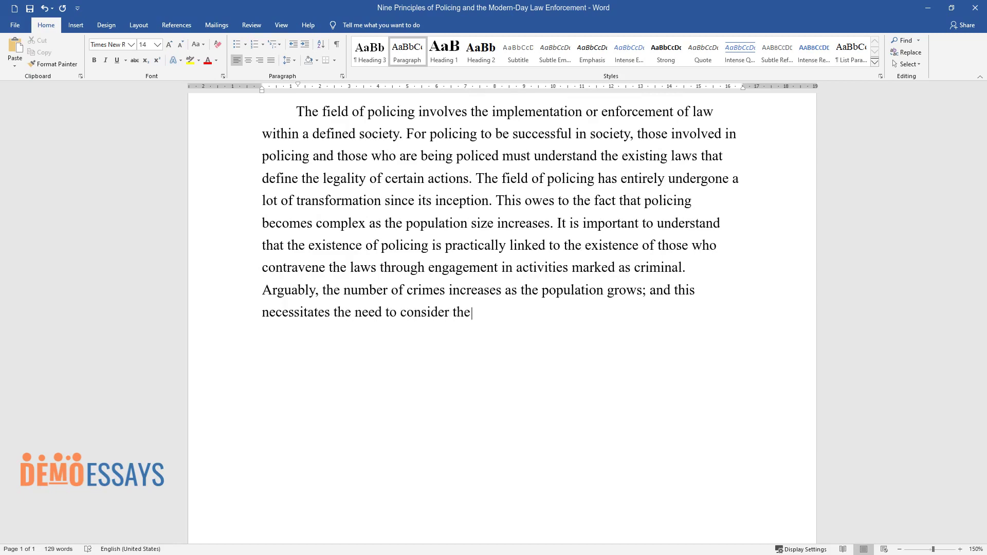
text( issue of police to population ratio which is the standard gauge for the level of)
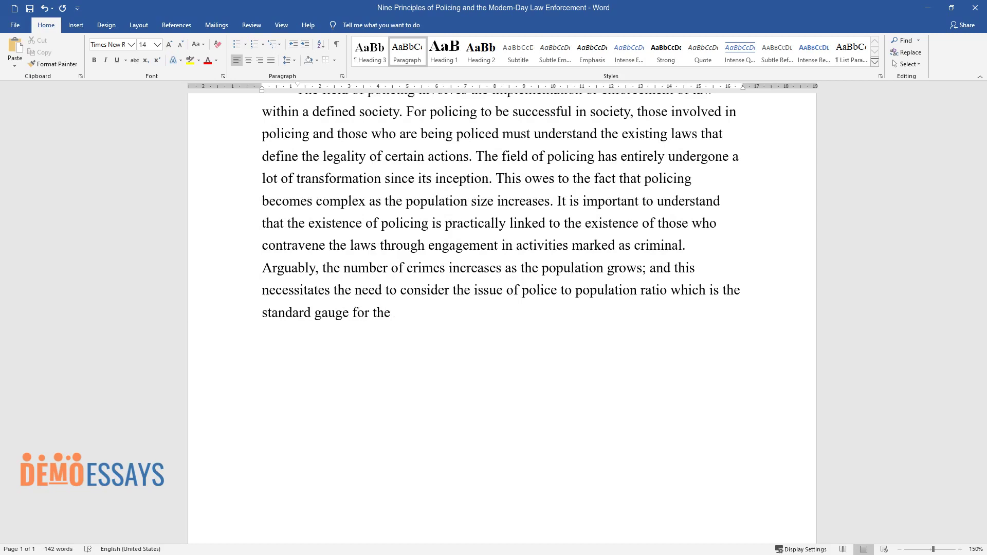
text( protection given to a part)
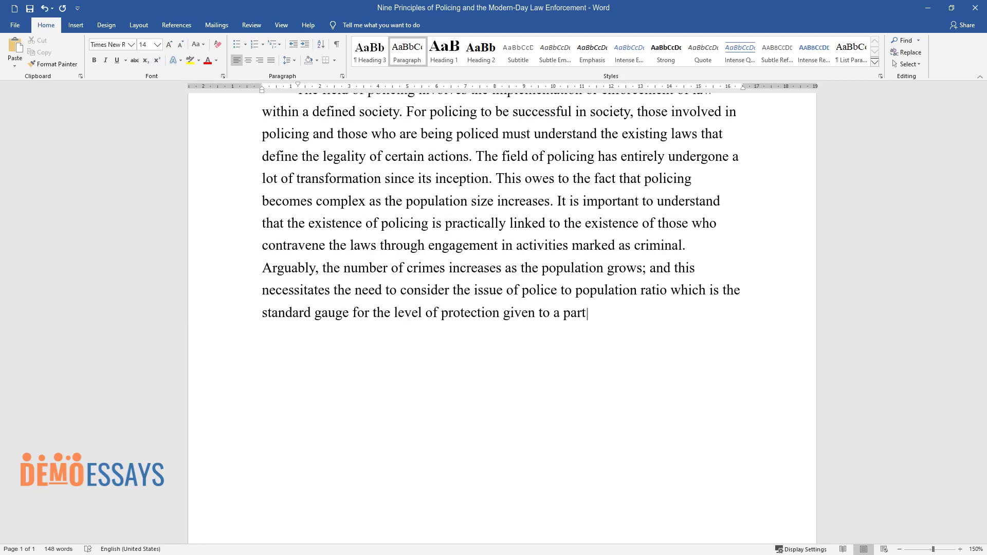
text(icular community by police. Community polici)
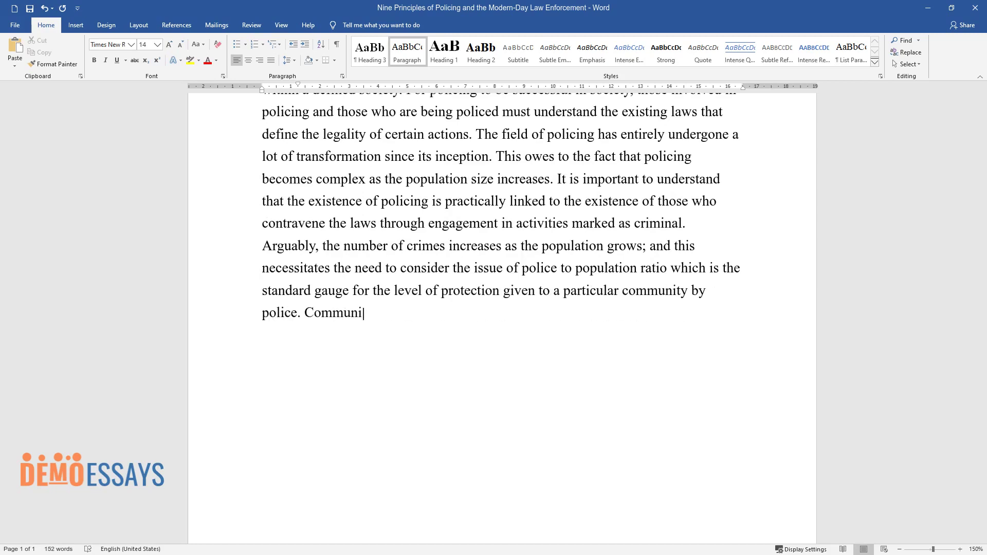
text(ng is one of the outcomes o)
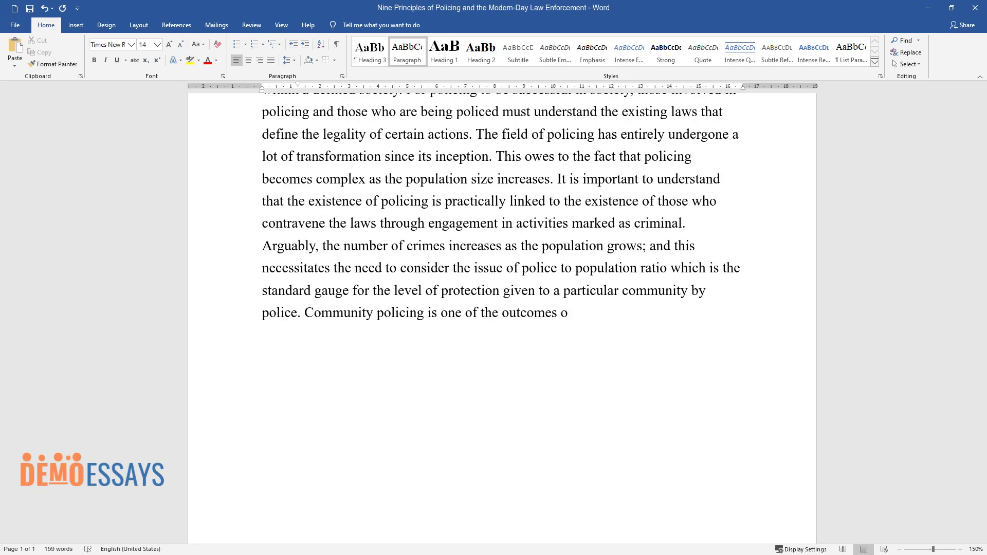
text(f transformations in the field of policing. To better understa)
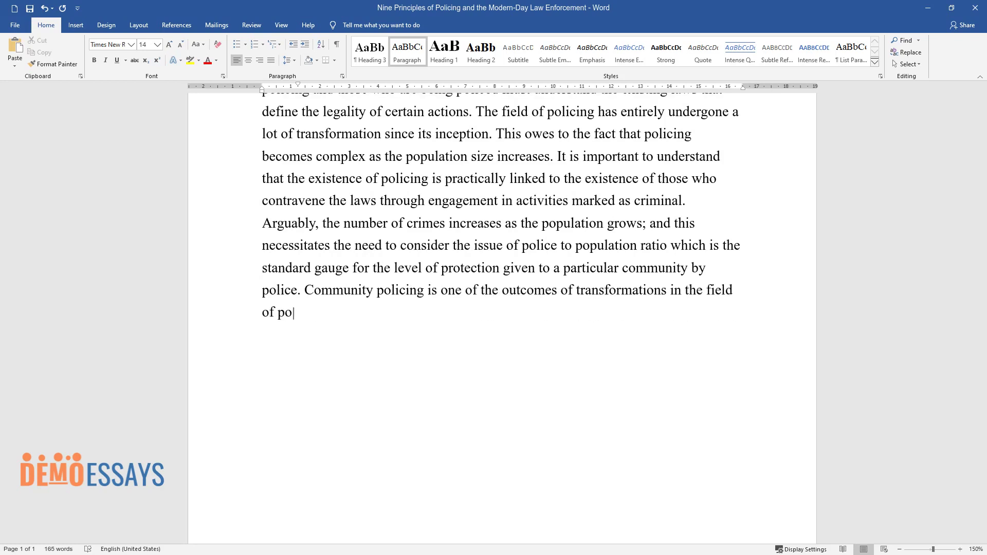
text(nd polici)
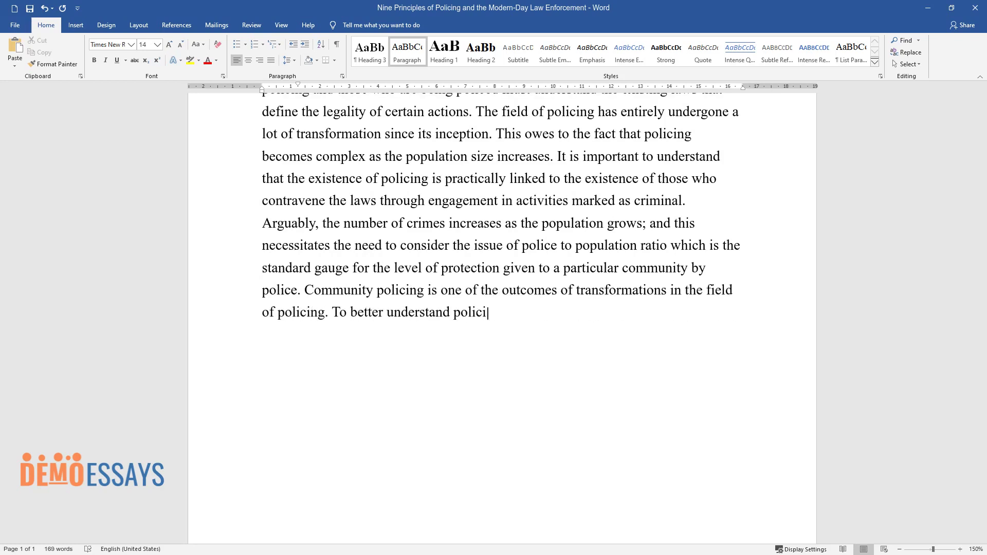
text(ng and its application in the United)
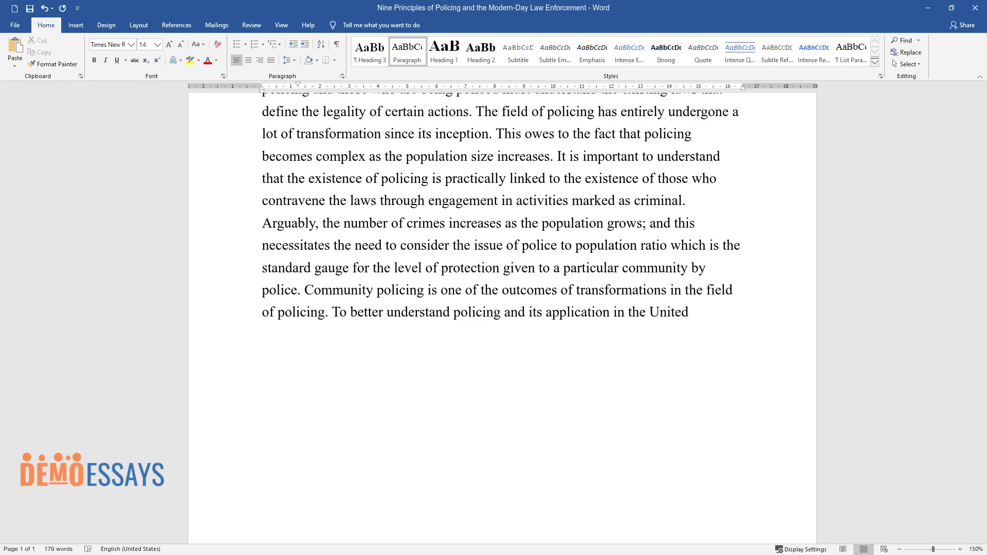
text( States of America, it will be impo)
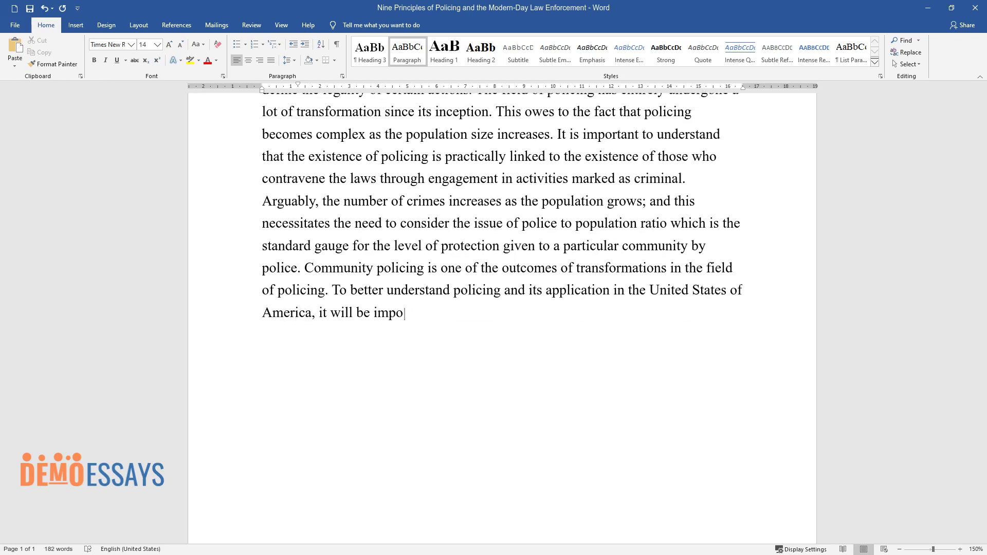
text(rtant to get into a discussion of th)
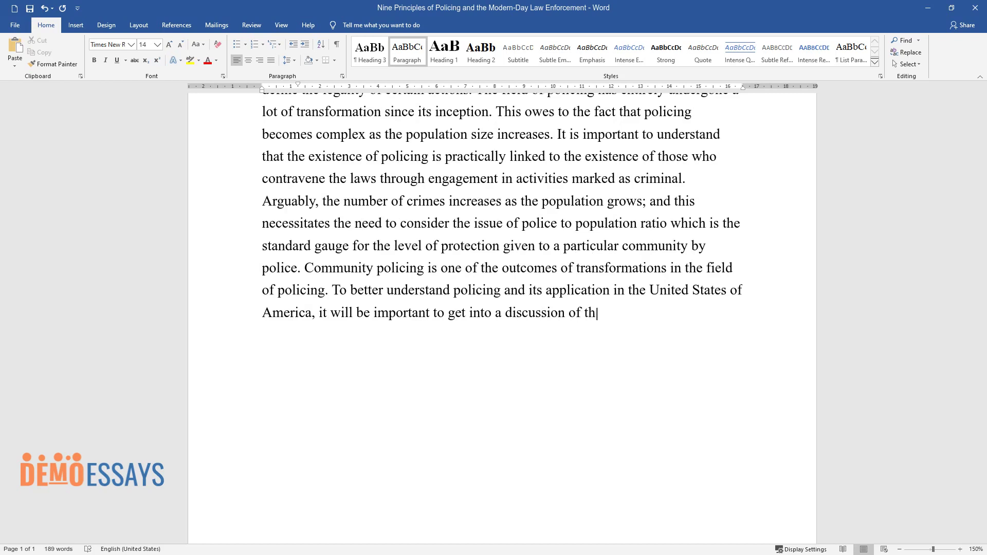
text(e early roots of policing and Sir Ro)
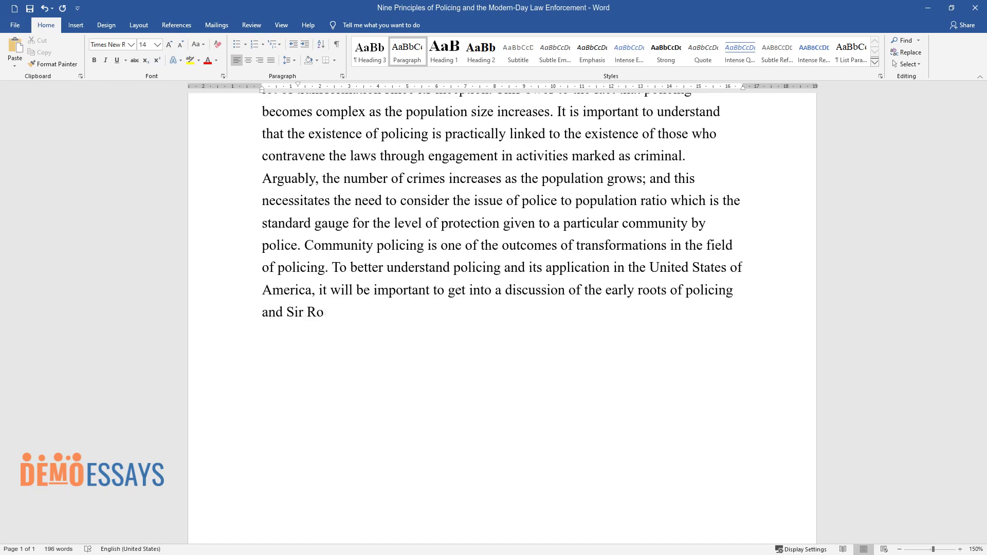
text(bert Peel's nine principles.)
- Add the heading 'Early Roots of Policing Associated With Sir Robert Peel' and a paragraph ending 'applicably informal.'
key(Return)
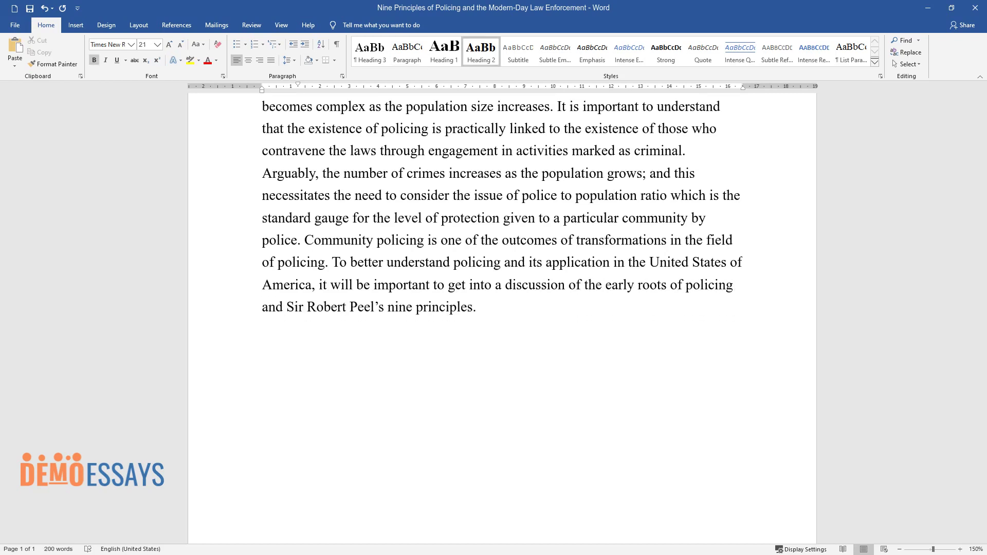
text(Early Roots of Polic)
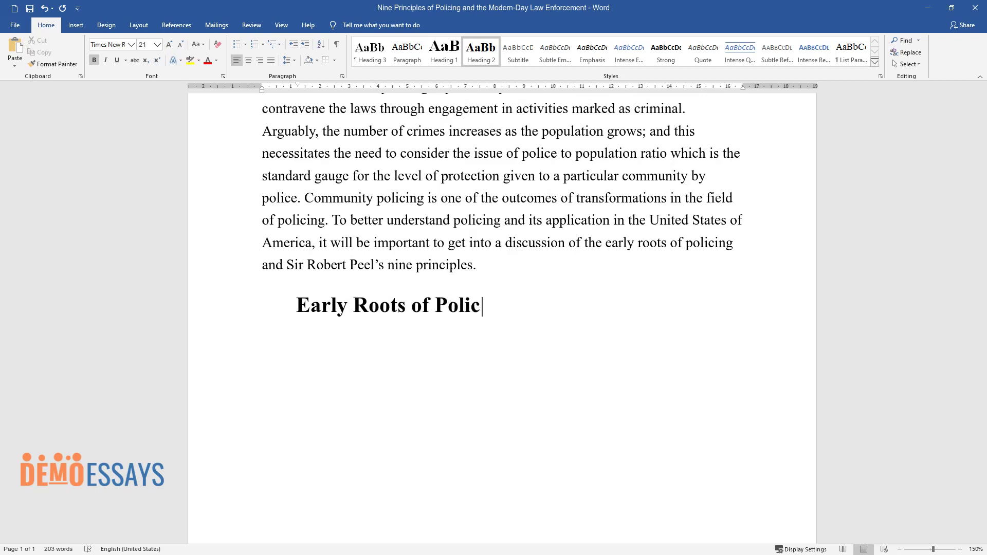
text(ing Associated With Sir Robert Peel)
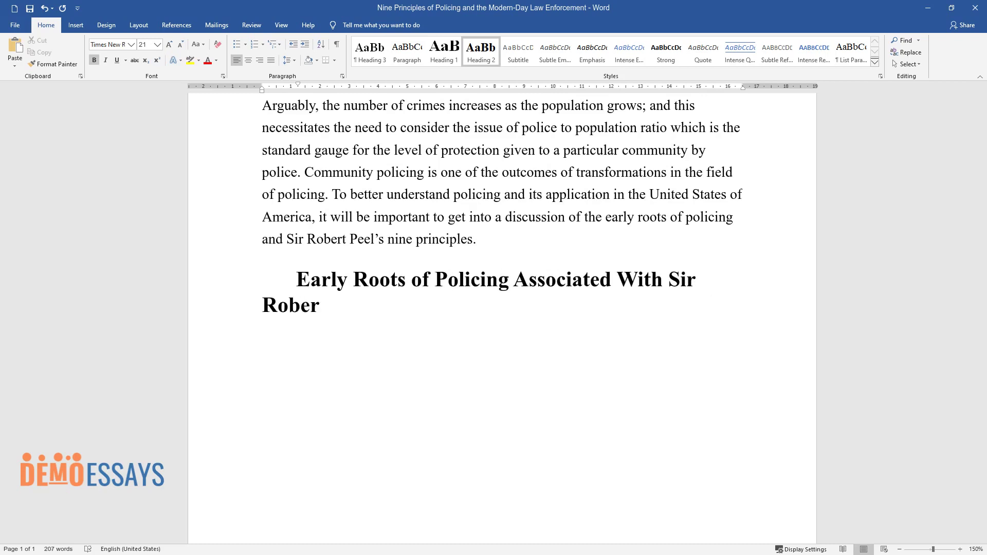
key(Return)
text(Througho)
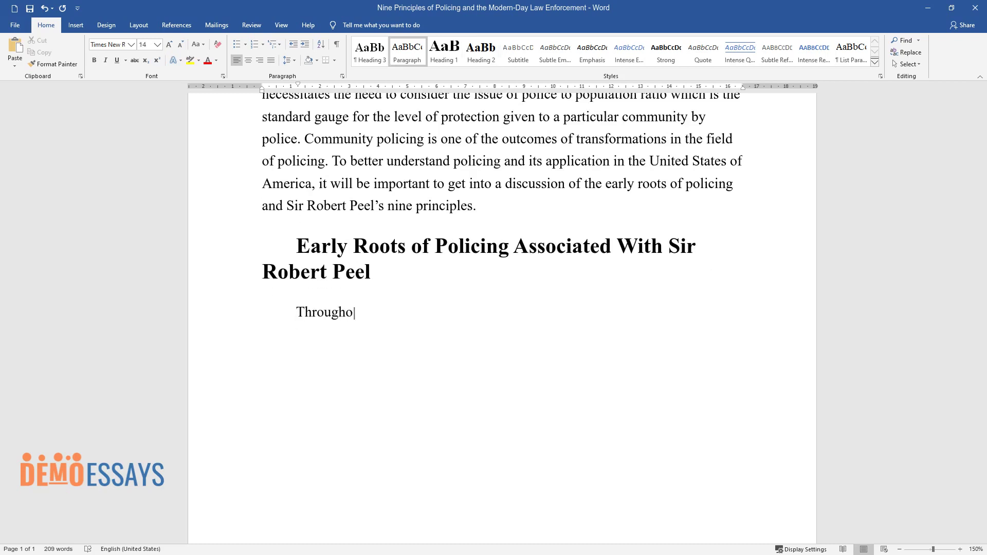
text(ut societal civilization, individuals have been concerned with the)
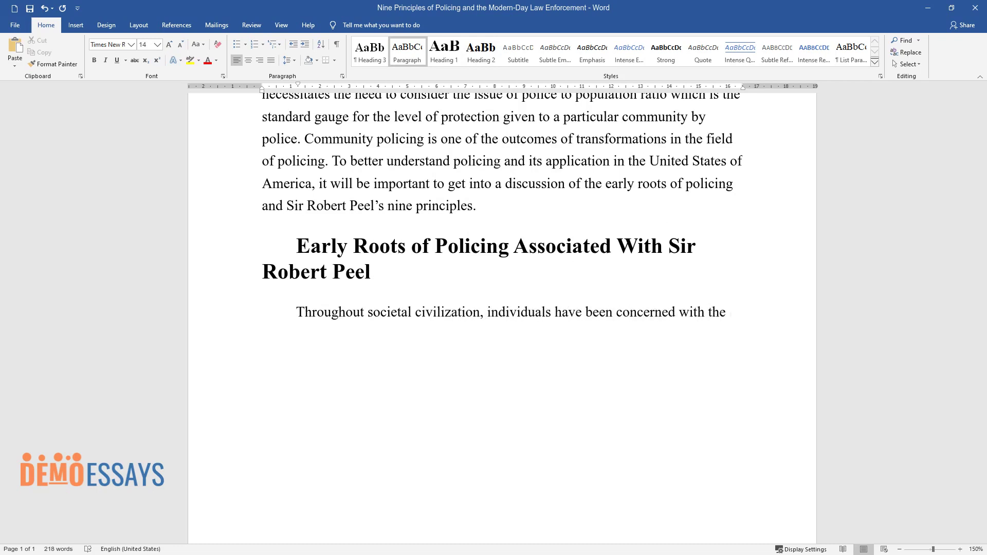
text( protection and security of themselves, their families and property. )
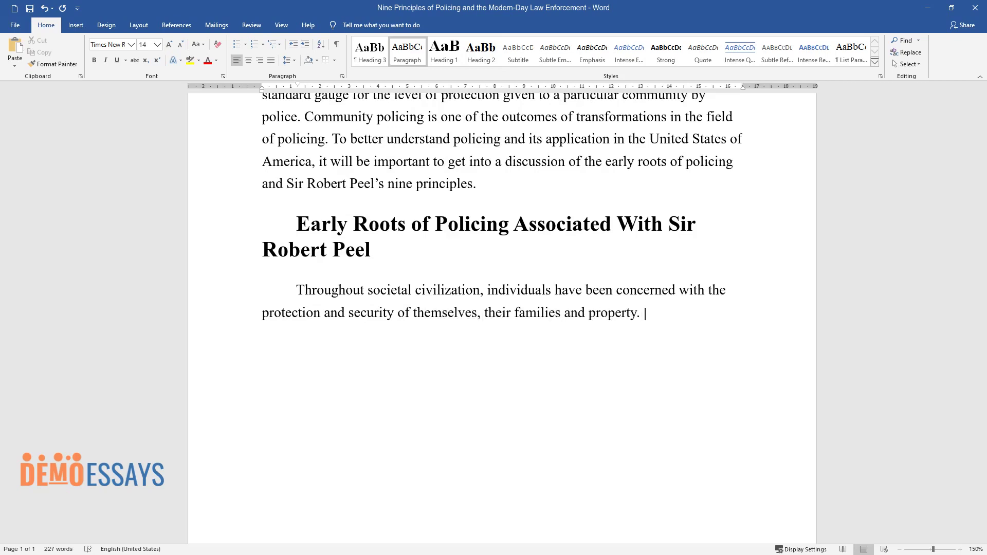
text(This kind of protection was ensur)
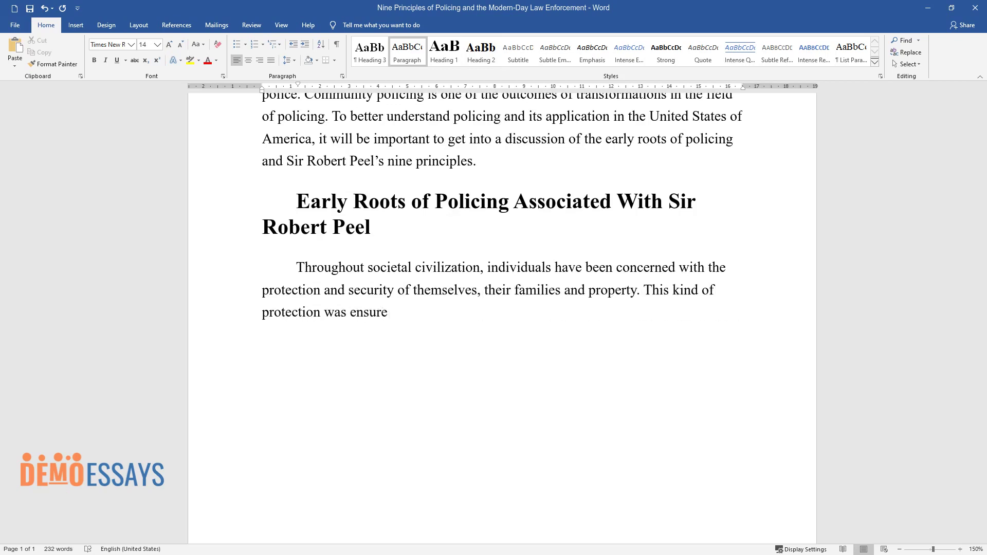
text(ed by members of a family. Later, a)
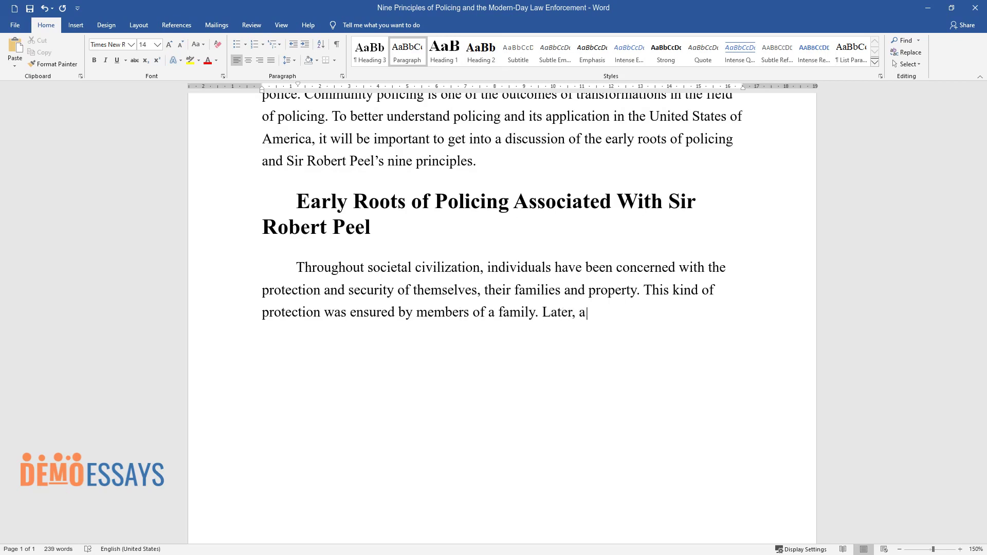
text(t the start of 1820, the enforcement of law in the)
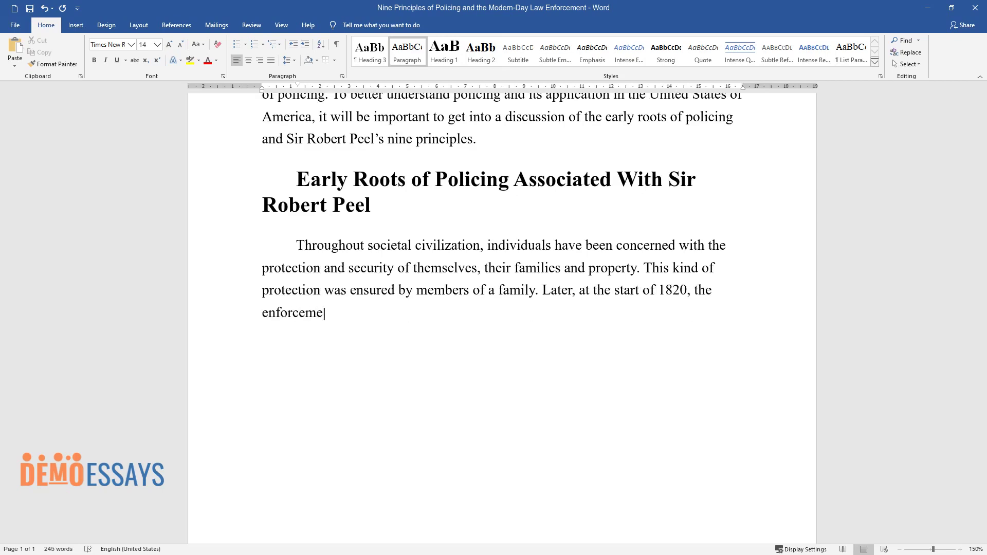
text( United States of)
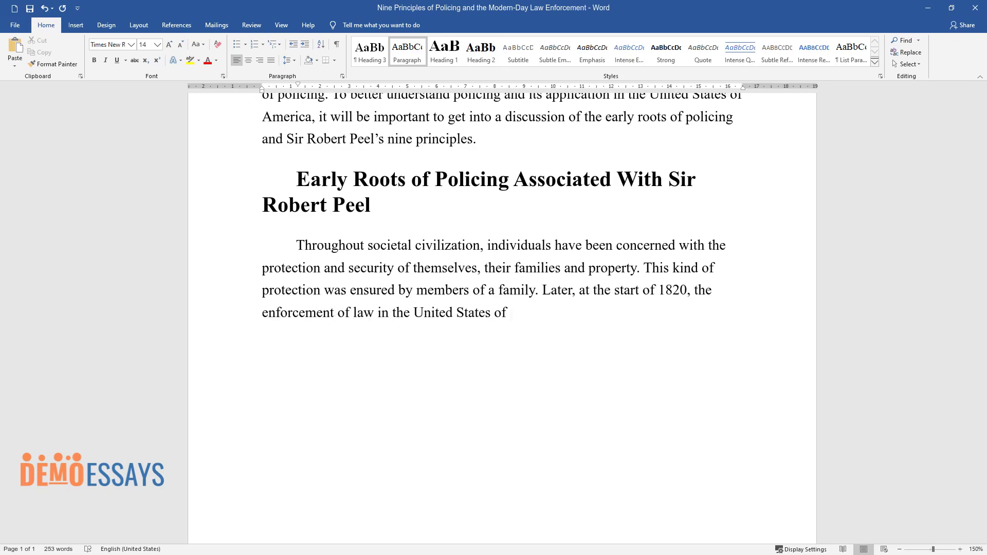
text( America and the English region was)
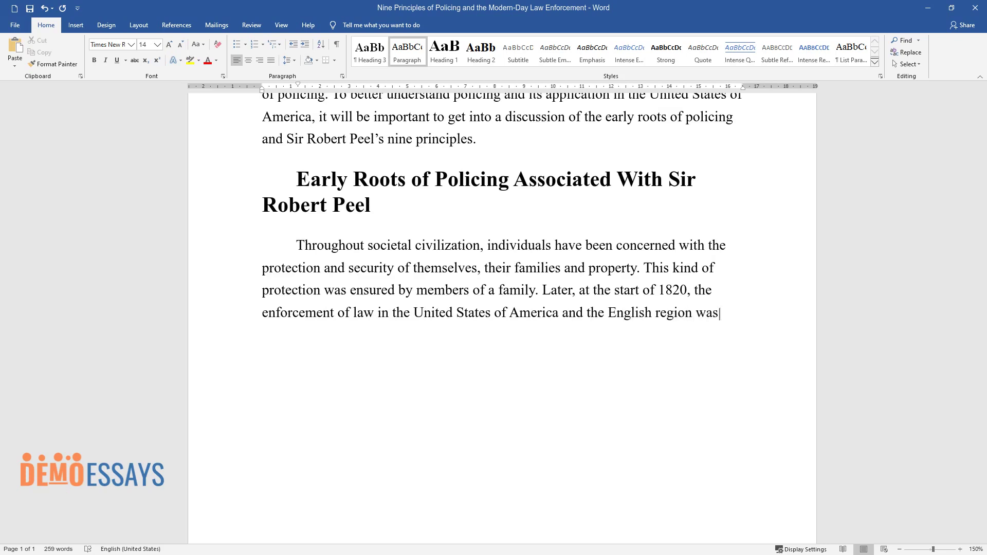
text( entrusted to citizens who volunteered to provide security, night s)
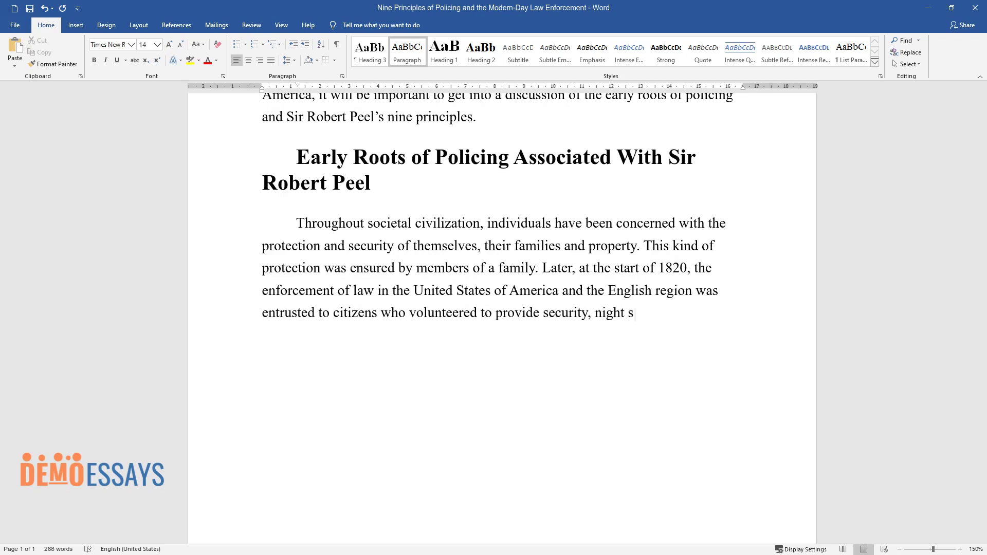
text(ecurity guards, constables, and sheriffs. The enforcement of the law)
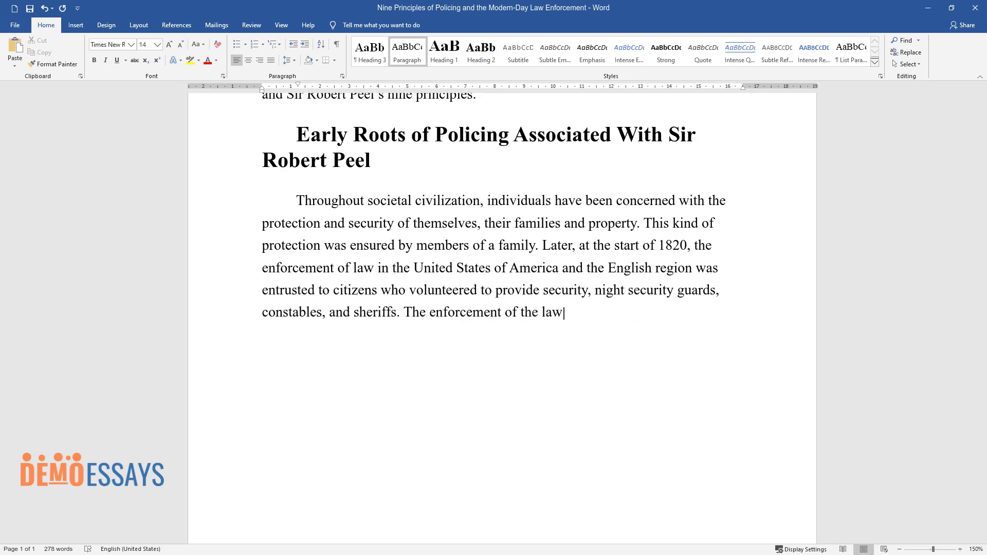
text( was generally not well organized and appl)
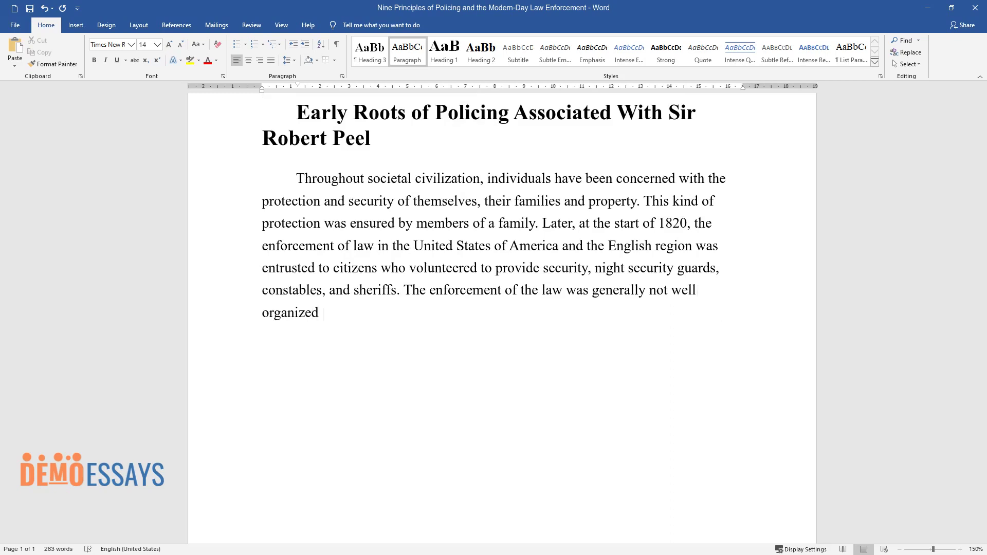
text(icably informal.)
key(Return)
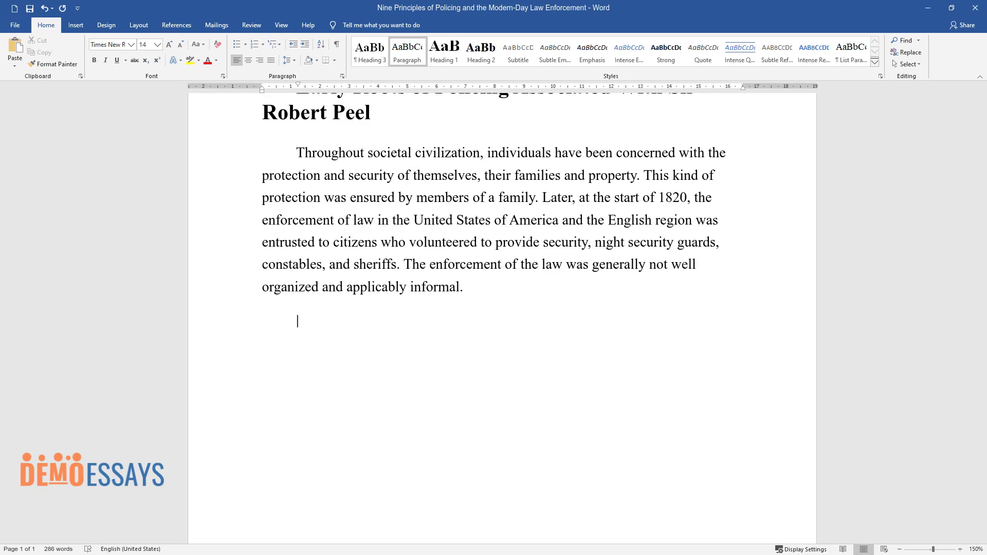
- Type the paragraph on Henry Fielding, Sir Robert Peel and the force headquartered in Scotland Yard
text(The modern police force is associated with individuals like H)
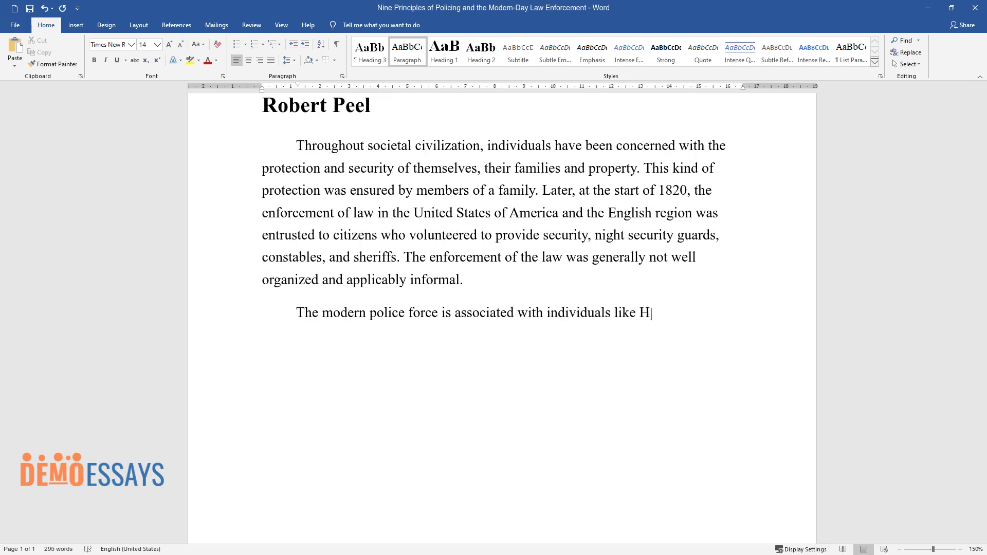
text(enry Fielding, Sir Robert Peel, and)
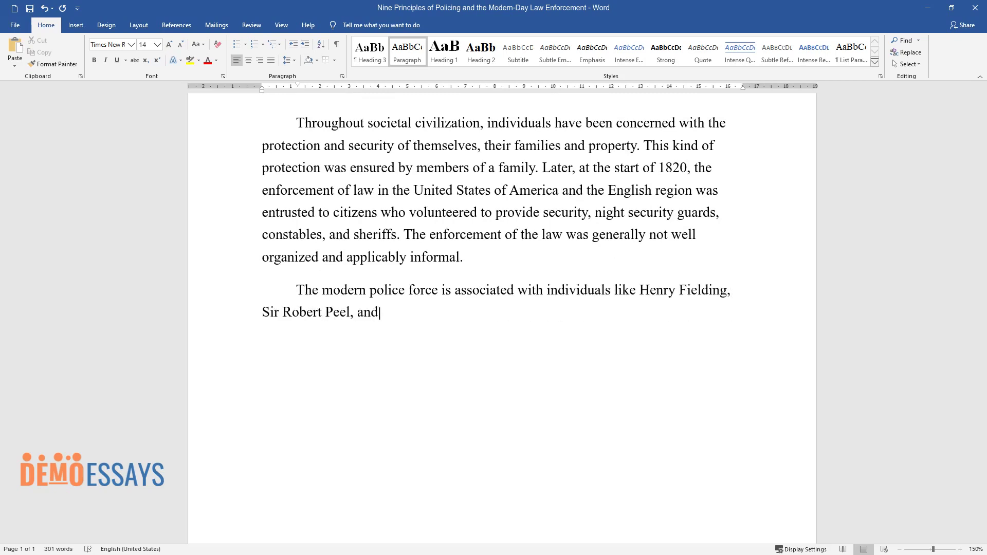
text( Patrick Colquhoun. Noteworthy are the contributions made by Sir Rober)
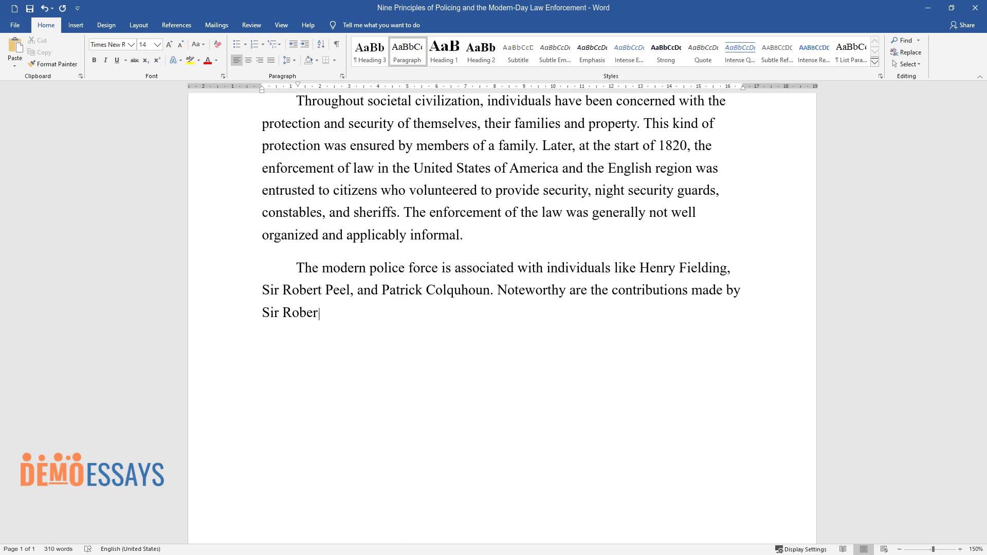
text(t Peel in putting into place the fi)
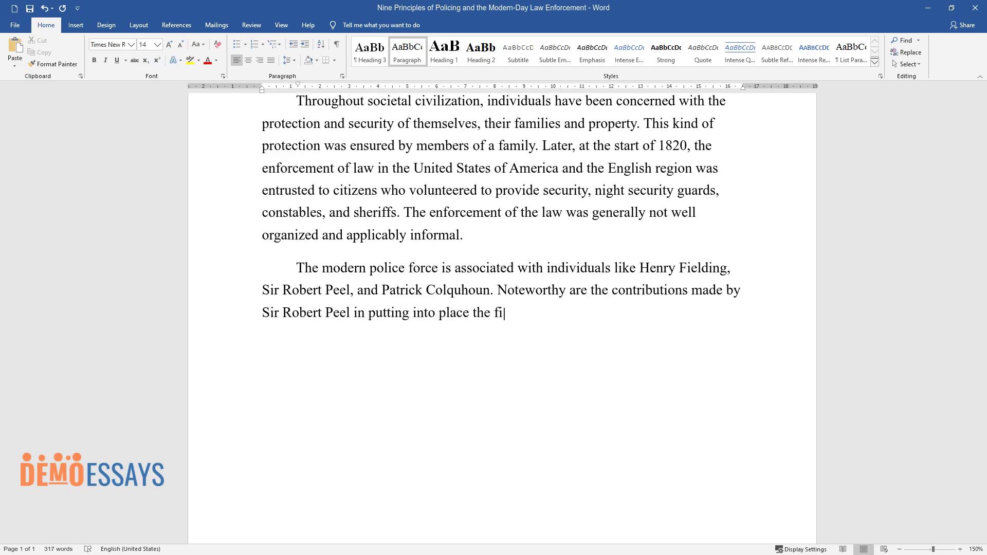
text(rst modern and organized police for)
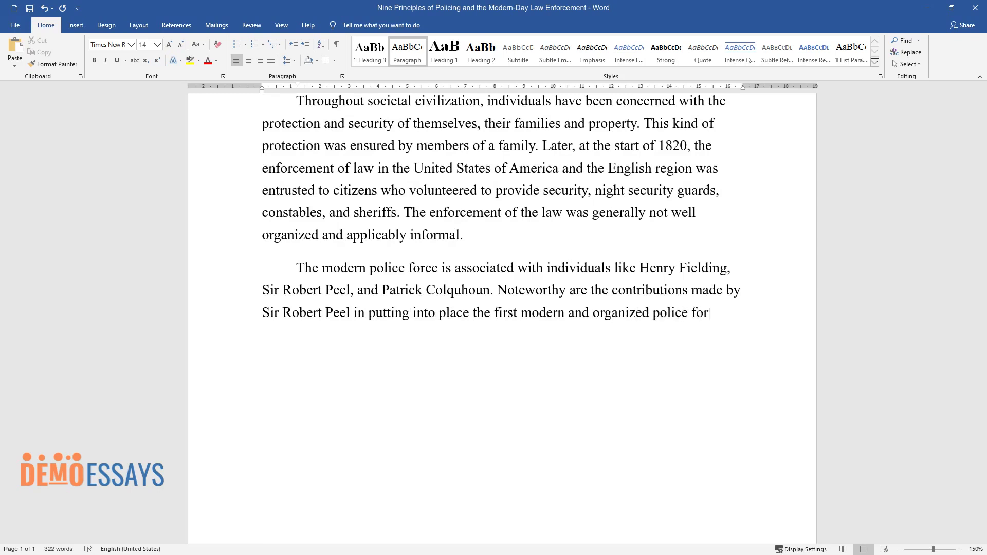
text(ce in the English region through an)
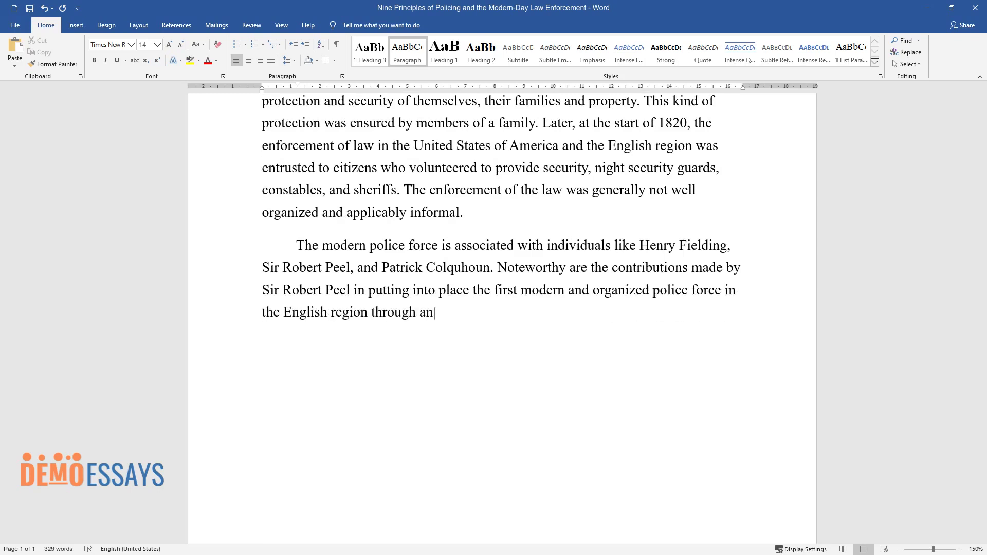
text( Act that was drawn and passed in p)
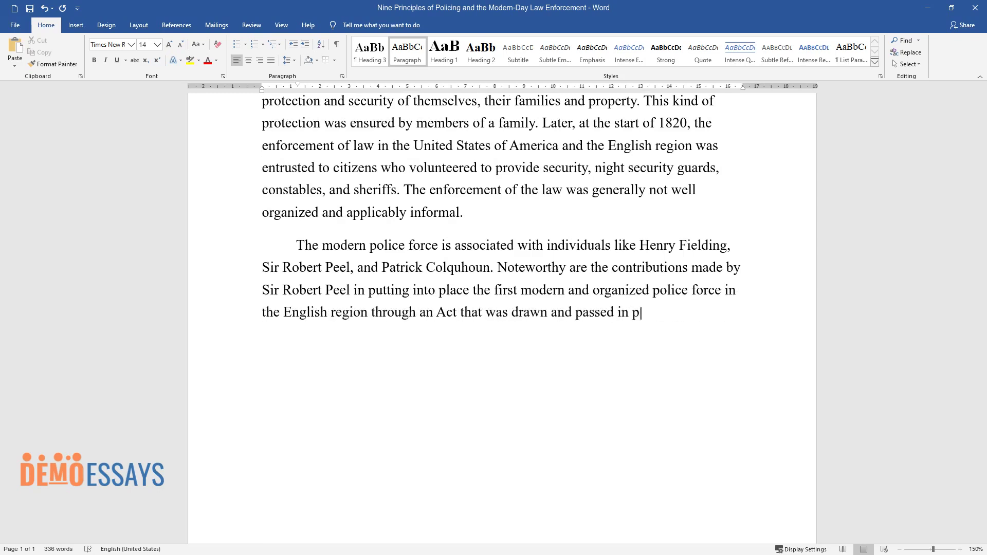
text(arliament in the year 1829. The act establis)
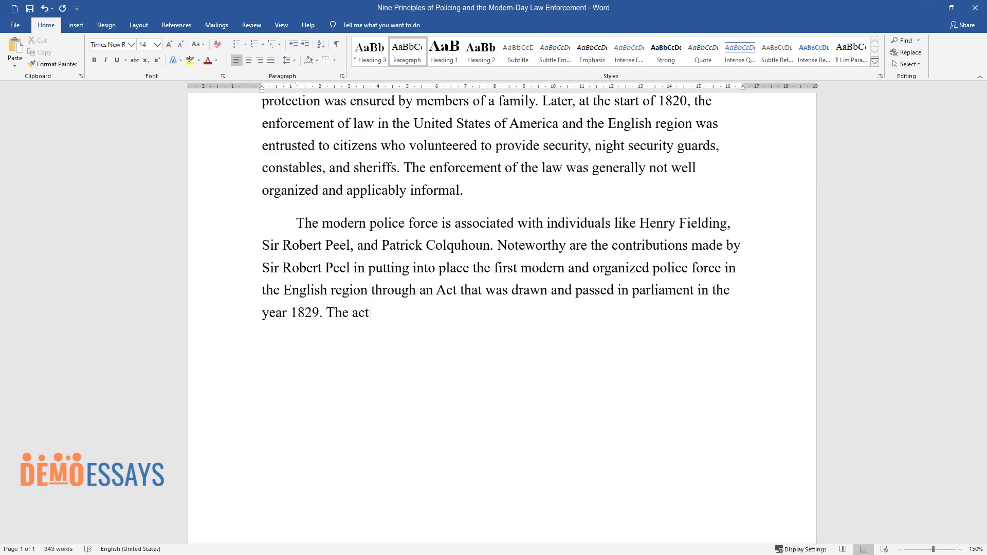
text(hed a single jurisdiction )
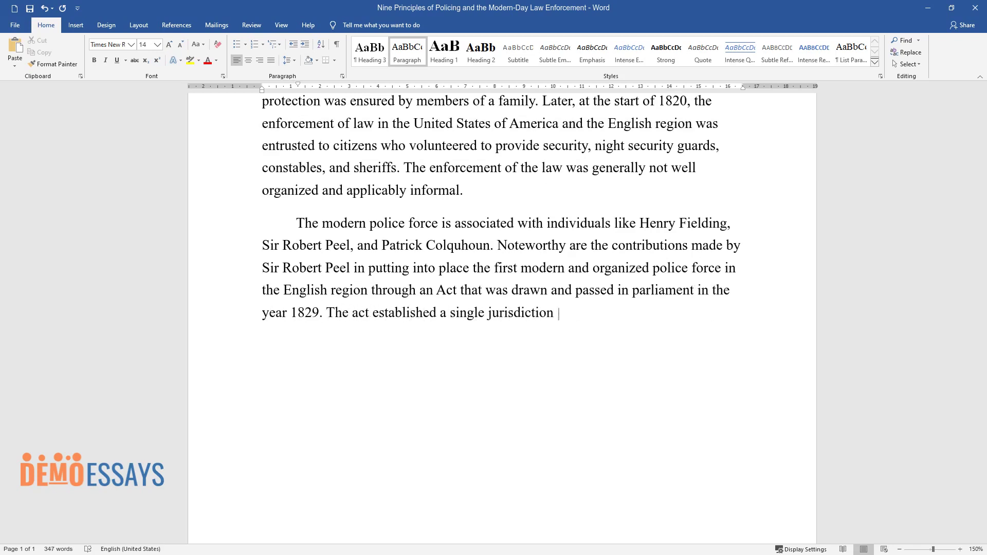
text(that was initially policing the regions of London City. The police for)
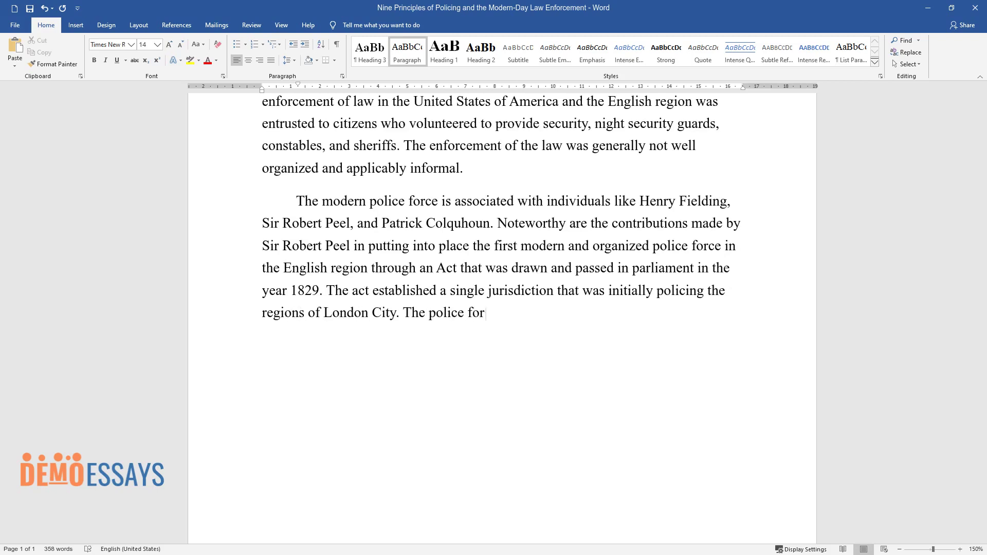
text(ce commenced its work with a member)
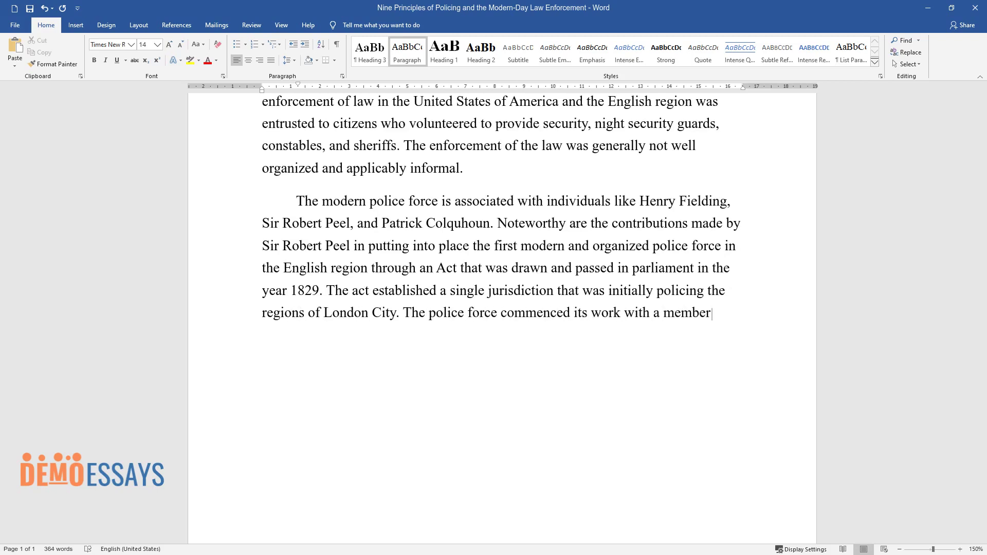
text(ship of only one thousand police of)
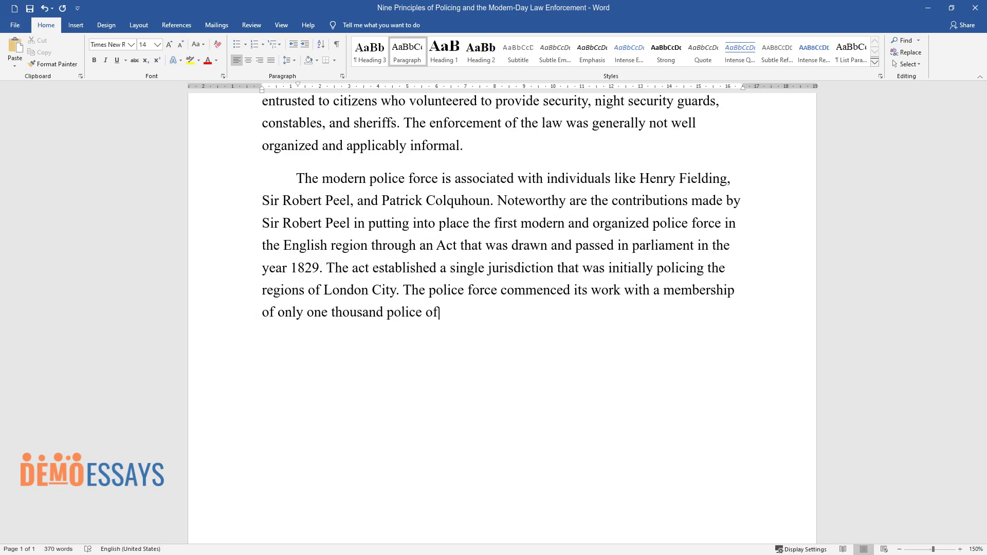
text(ficers who were categorized into six parts which were centrally manage)
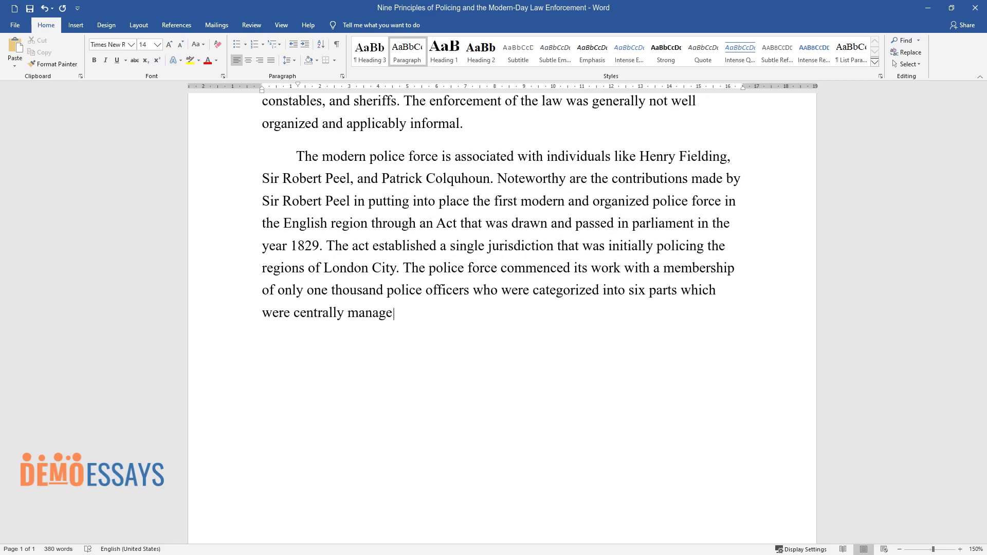
text(d and headquartered in Scotland Yard.)
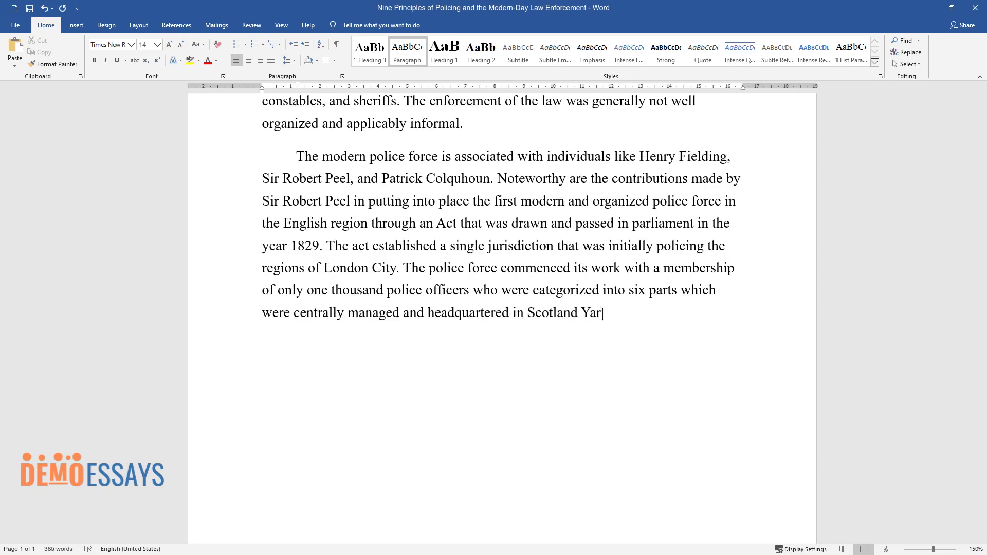
key(Return)
- Type the paragraph beginning 'The members of the troupe were known as "Bobbies"'
text(The members of)
text( the troupe were known as "Bobbies" and ha)
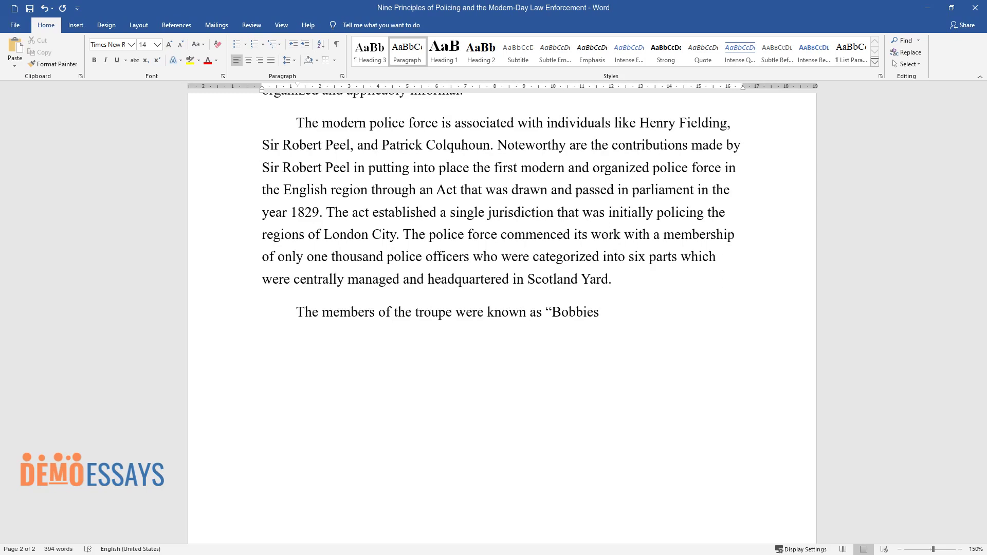
text(d uniforms for identificat)
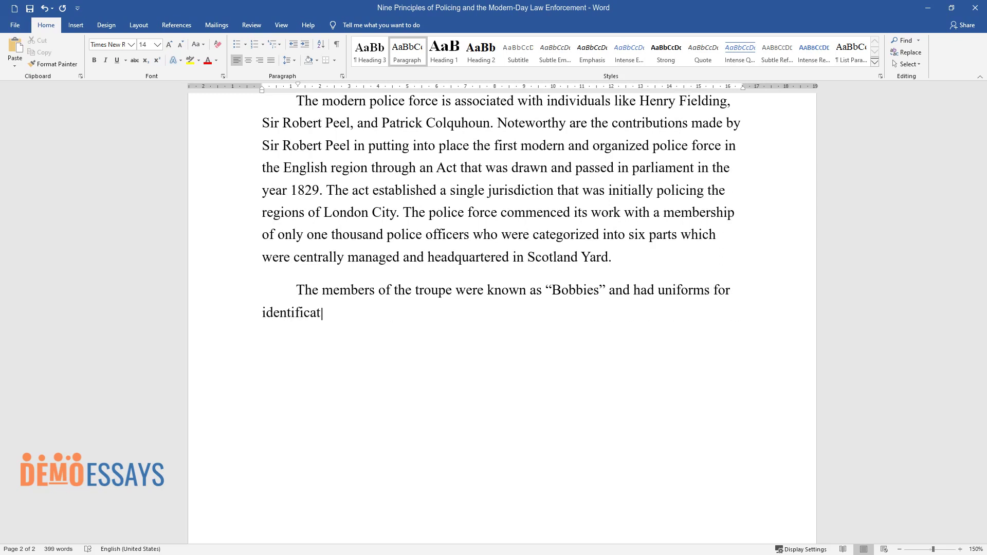
text(ion; they came up with new feature)
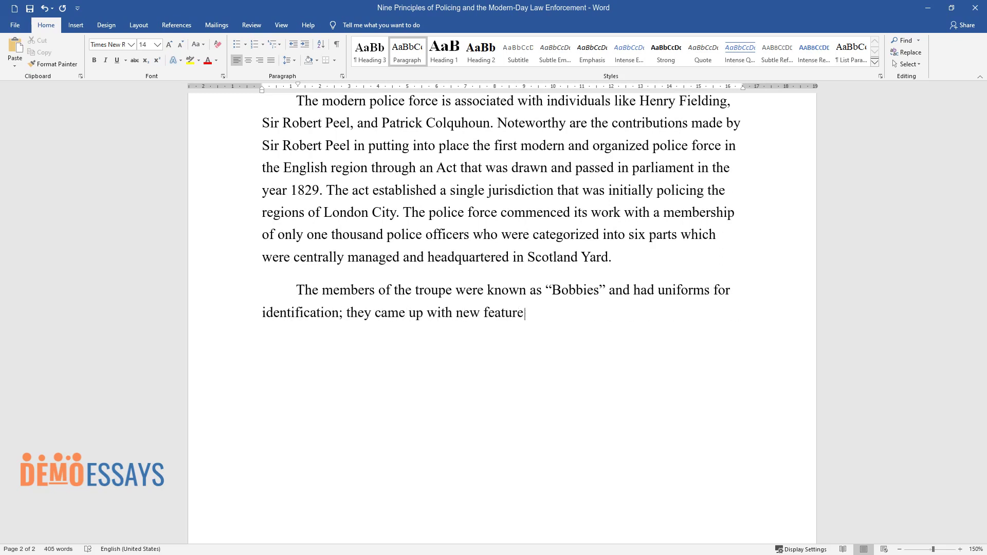
text(s of policing that served as the f)
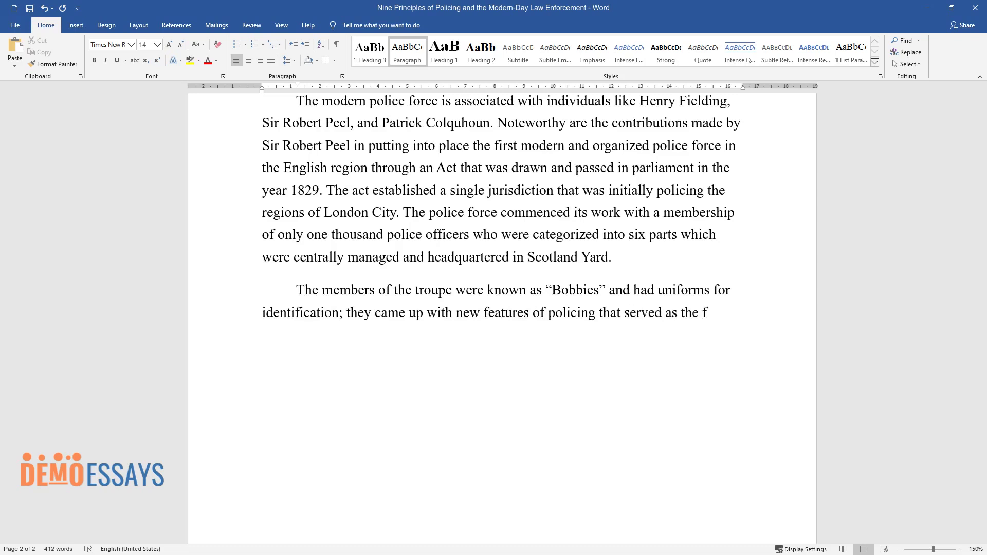
text(oundation for contemporary policing. At this point, the transformati)
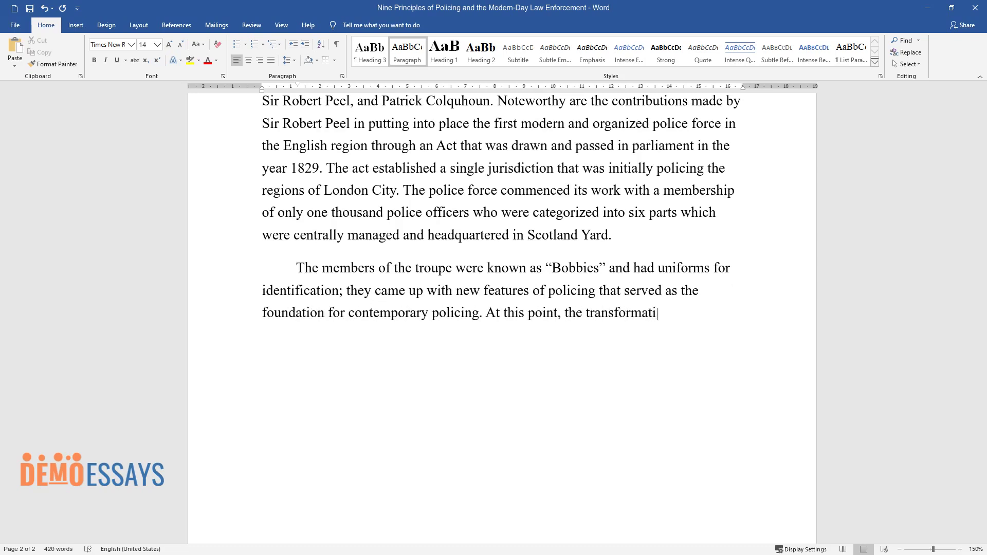
text(on of the policing field started taking a rapid mode. In 1839, a Co)
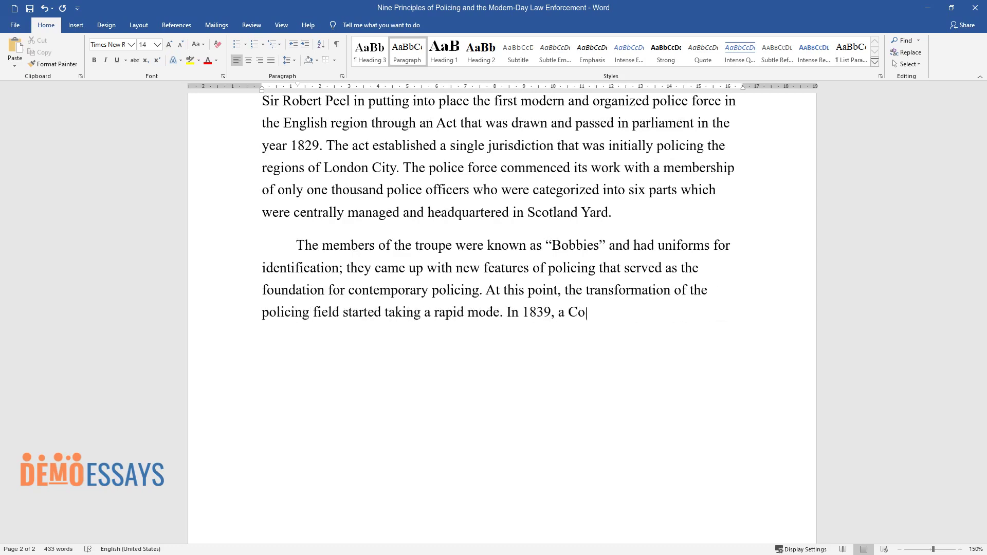
text(unty Police Act was formulated, an)
text(d this Act enabled the establishme)
text(nt of similar pol)
text(ice forces in th)
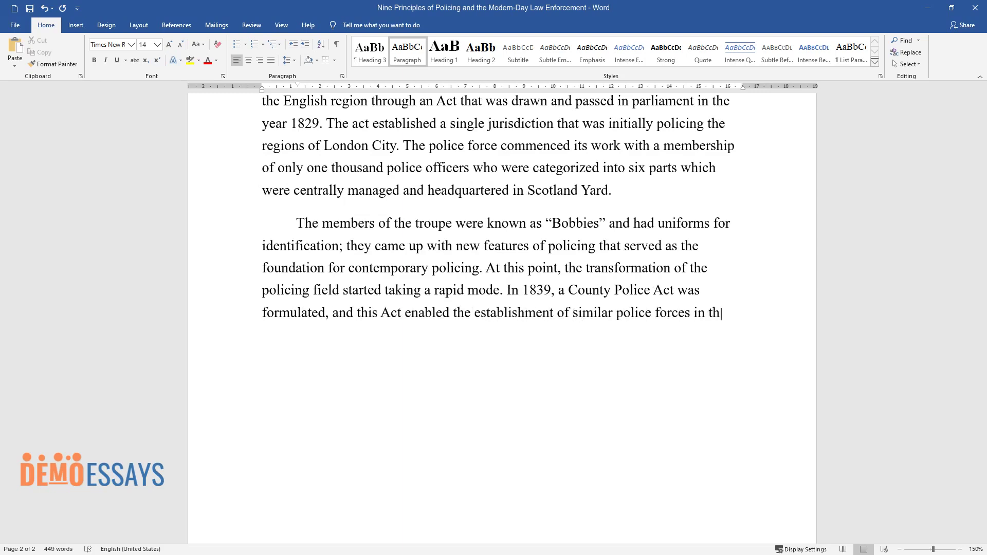
text(e rest of other regions.)
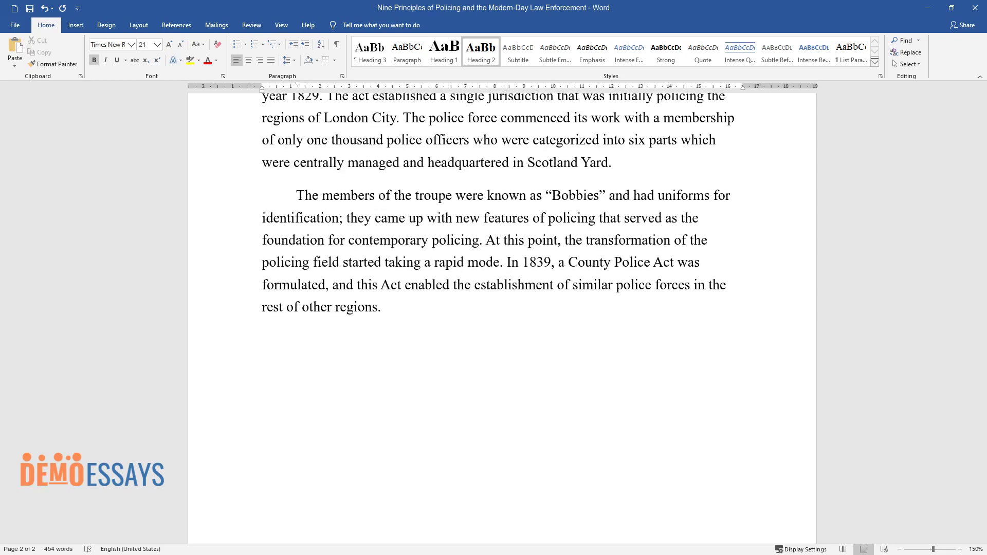
text(Sir Robert Pee)
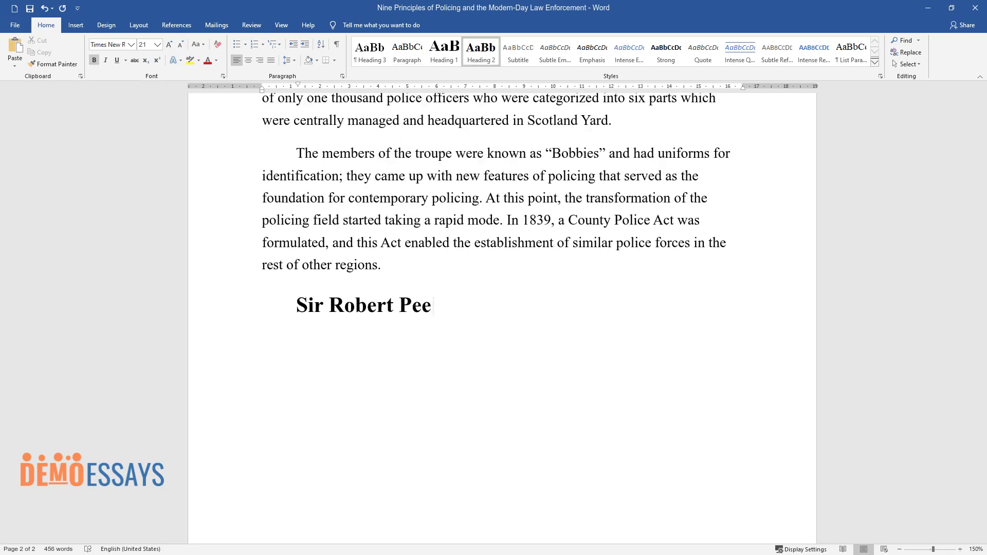
text(l's (1820s) Nine Pr)
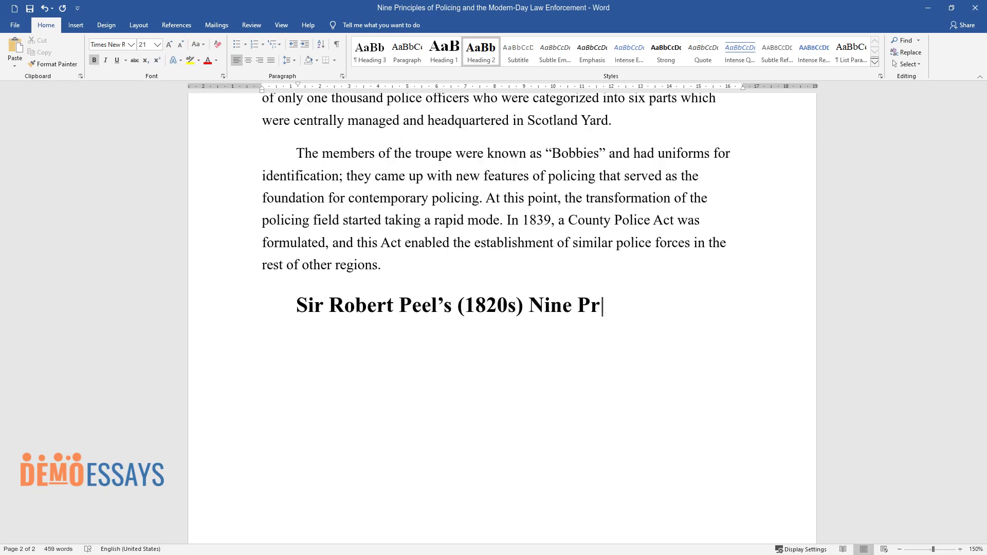
text(inciples)
- Add the intro sentence 'Sir Robert Peel came up with nine principles…' and start the list line
key(Return)
text(Si)
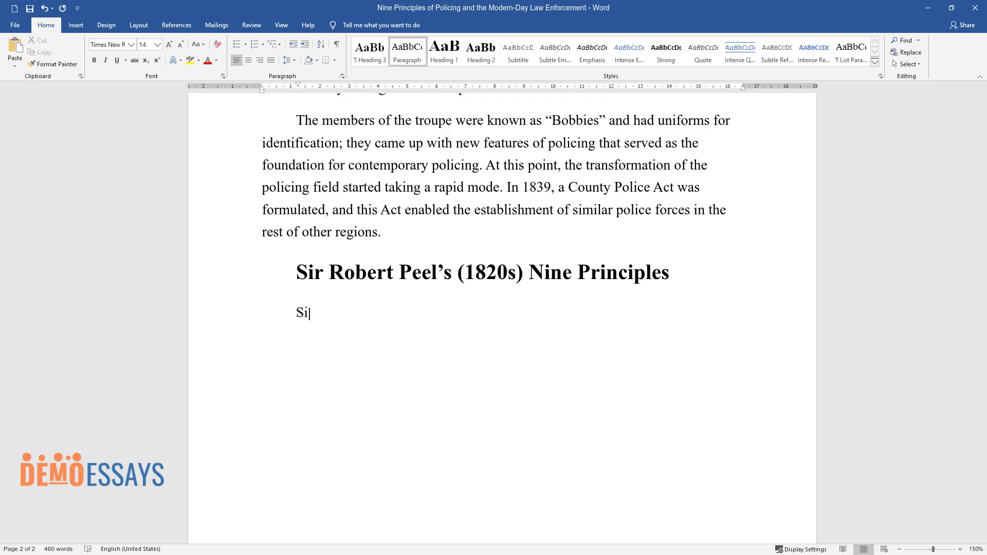
text(r Robert Peel came up with nine )
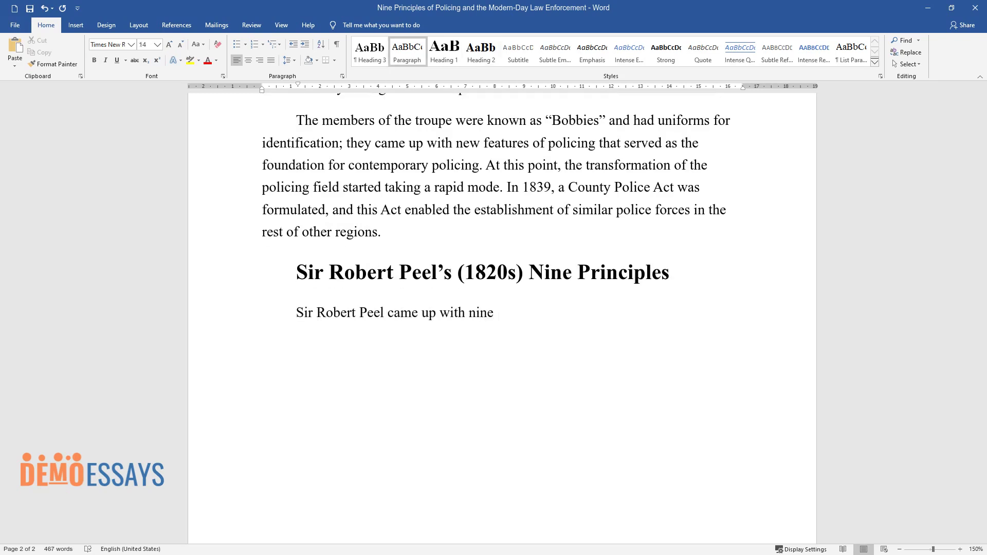
text(principles in the field of policing. These principles are outlin)
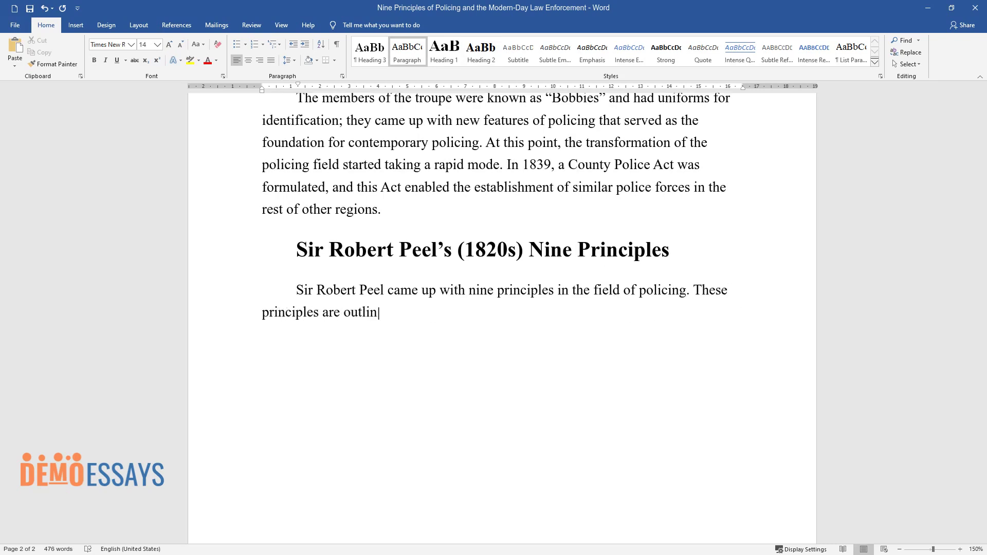
text(ed as follows:)
key(Return)
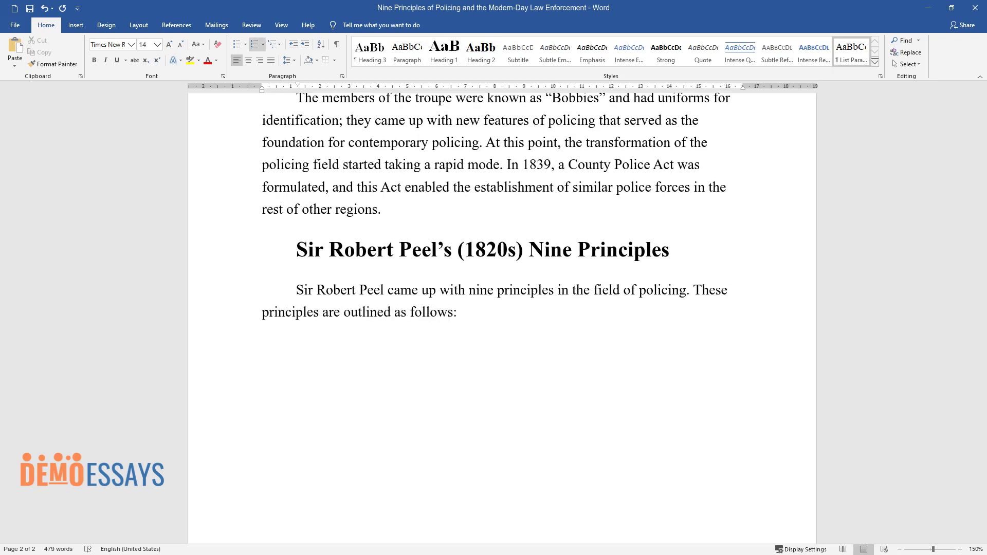
- Enter numbered principles 1–4, from preventing crime to public collaboration diminishing with force
text(The primary rationale for which the )
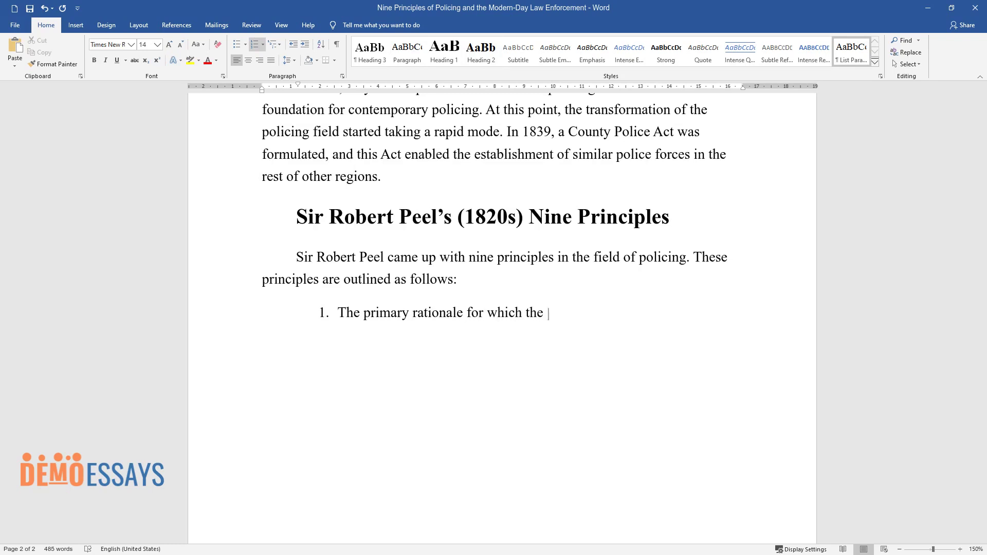
text(police force is established is to st)
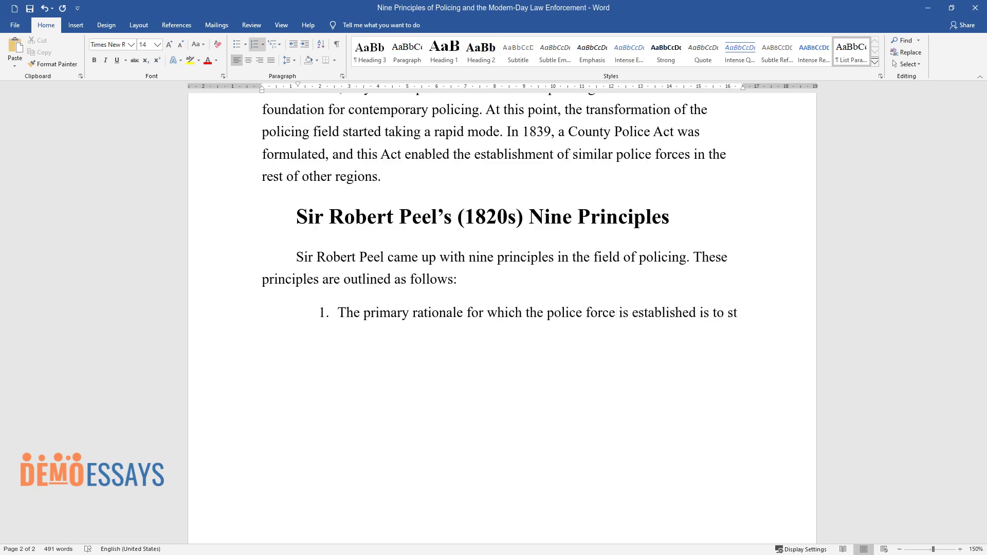
text(op crime and disorder.)
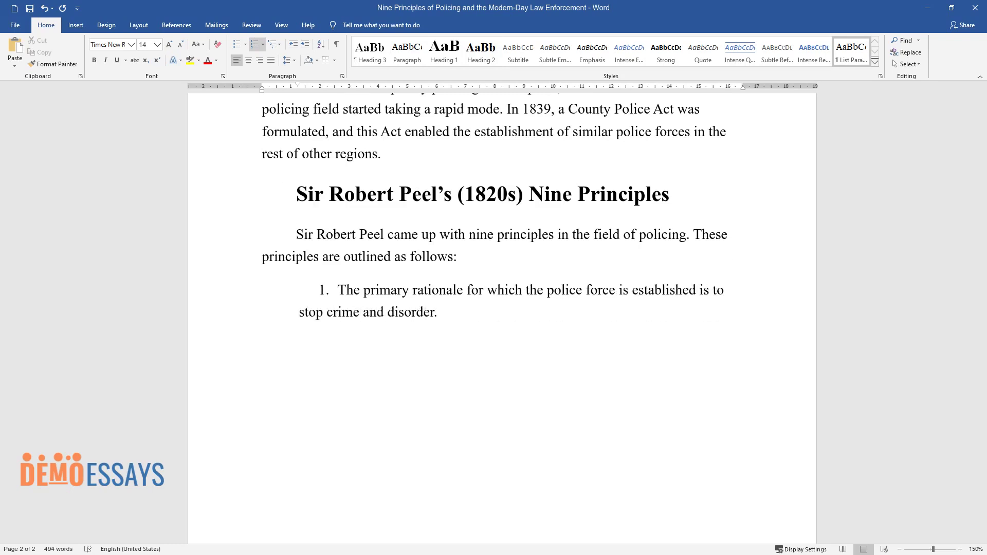
key(Return)
text(The public agreement with the actions of the police determines the capability of the police officers to undert)
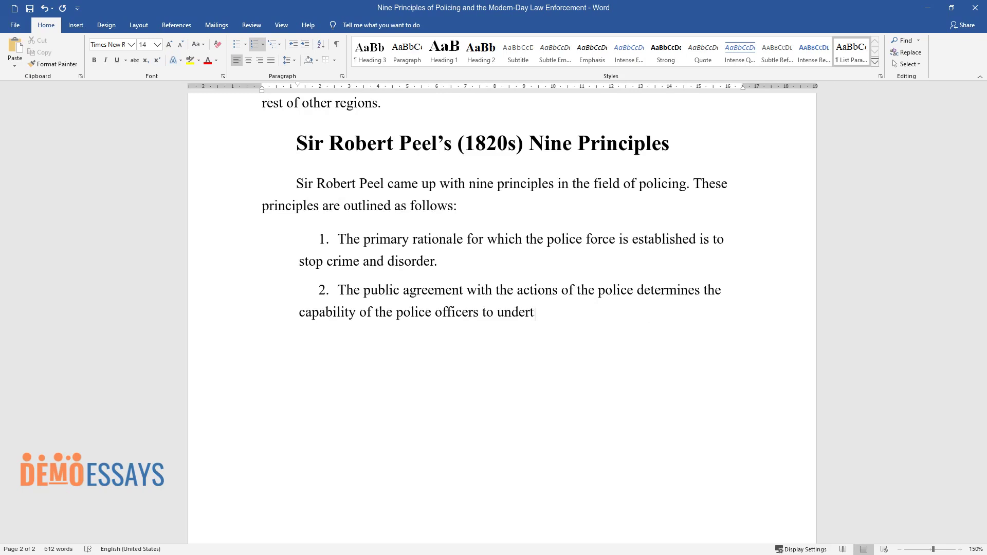
text(ake their obligations.)
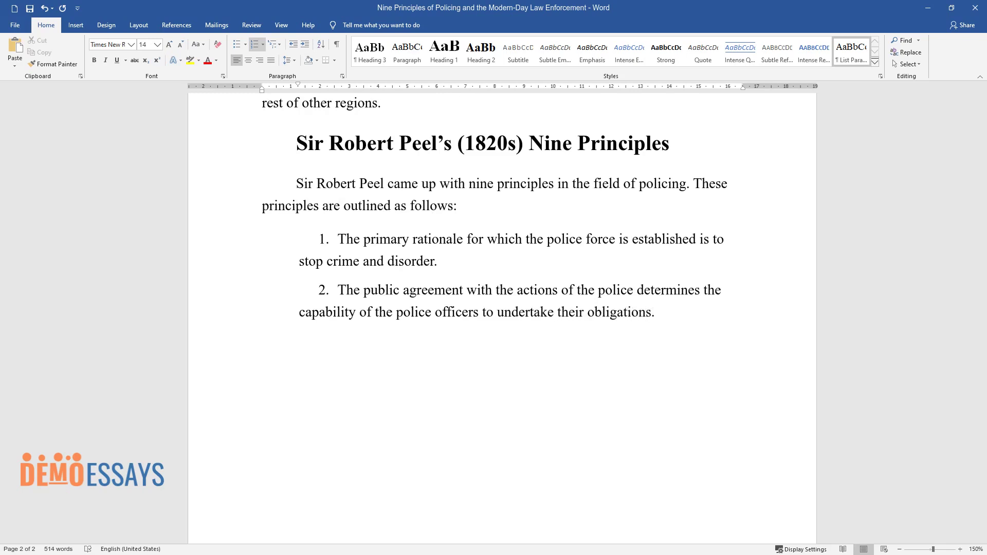
key(Return)
text(The police officers as a whole m)
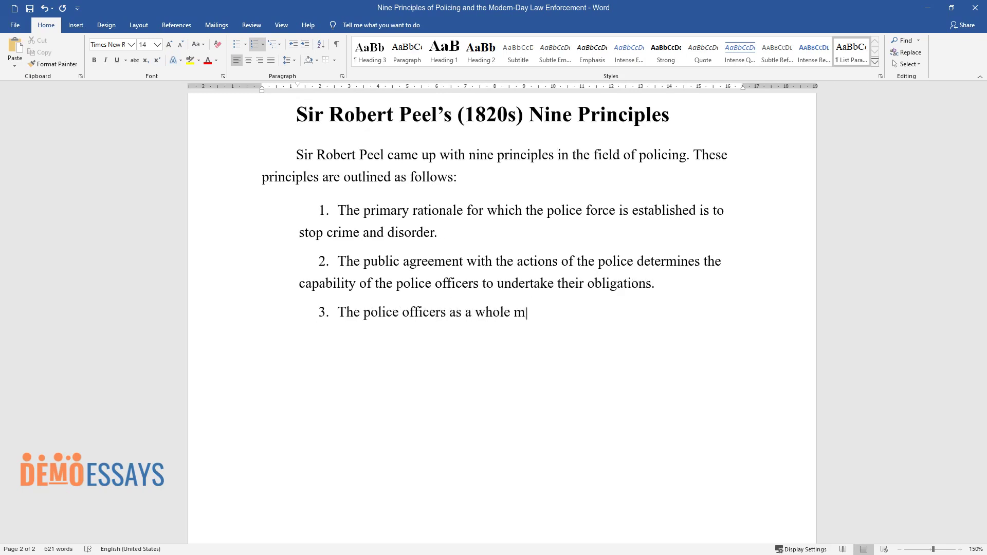
text(ust secure the collaboration of the pu)
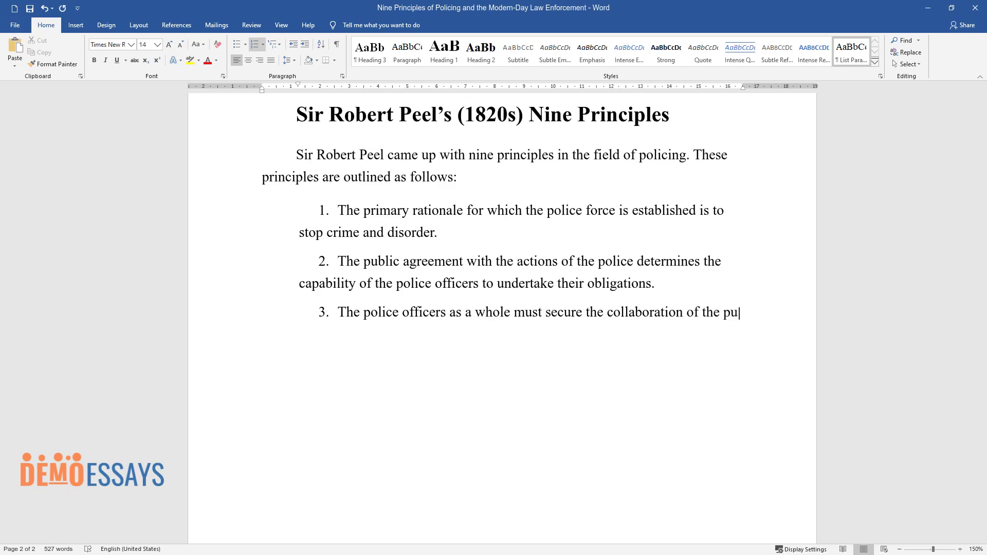
text(blic in voluntary law enforcement so t)
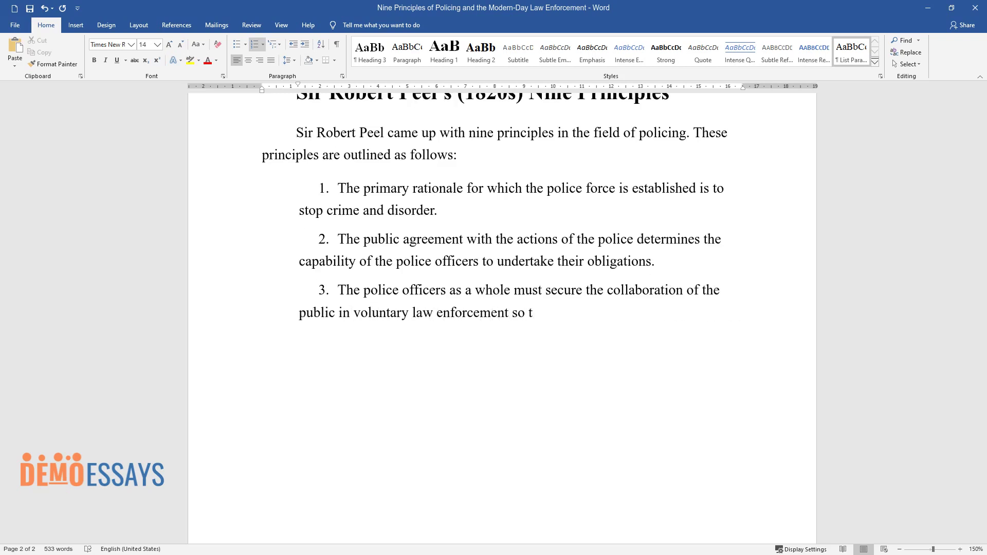
text(hat they can sustain the public respec)
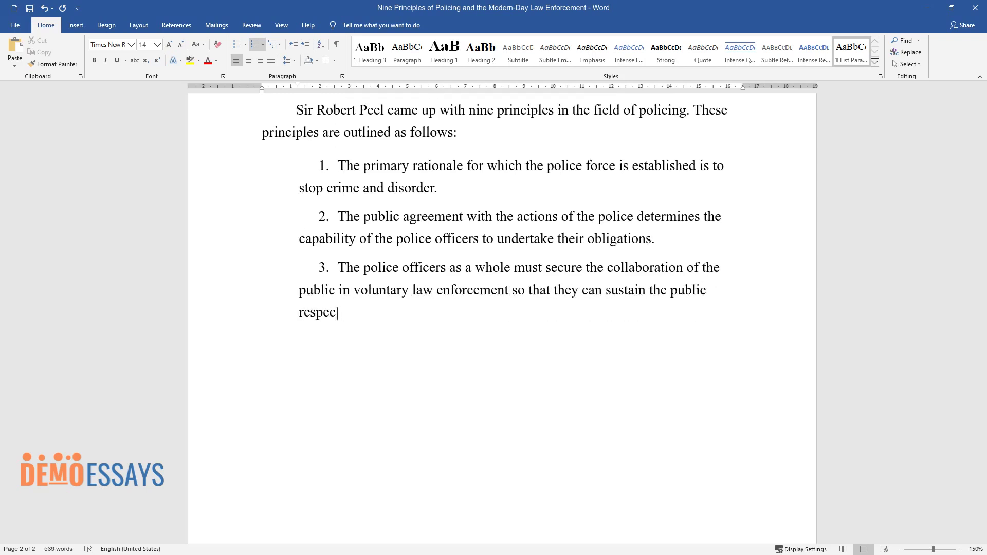
text(t for the force.)
key(Return)
text(The level of collaboration of the publ)
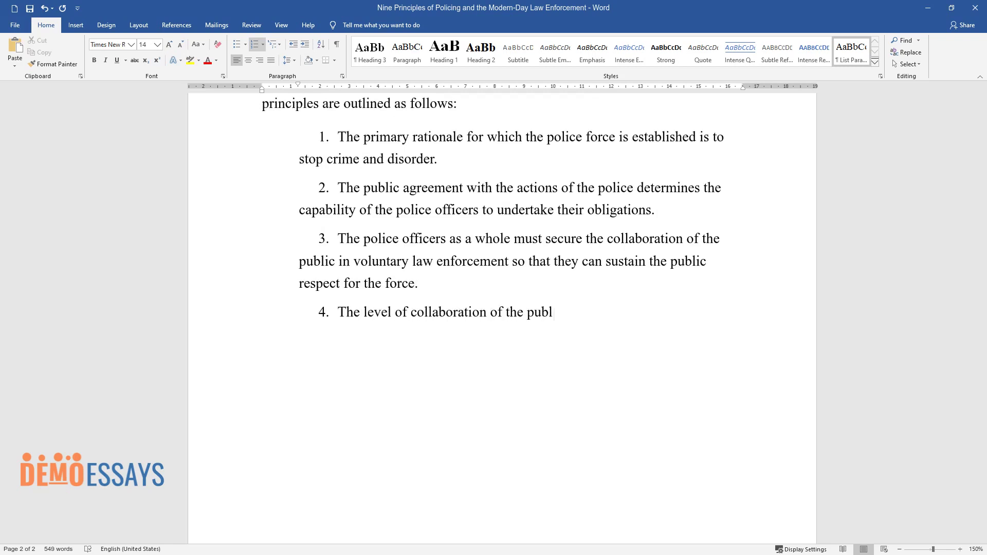
text(ic members that can be achieved dimi)
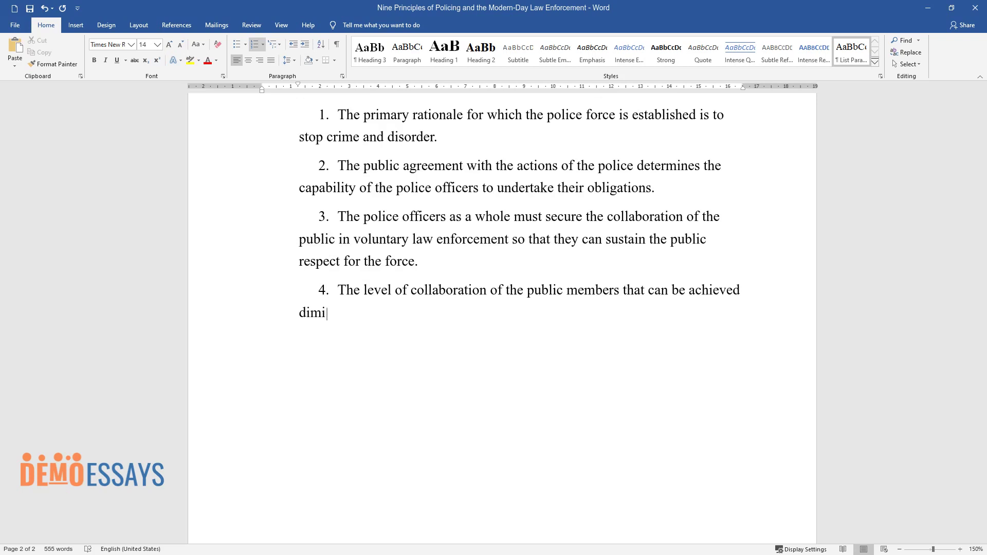
text(nishes relative to the necessary use of physical power.)
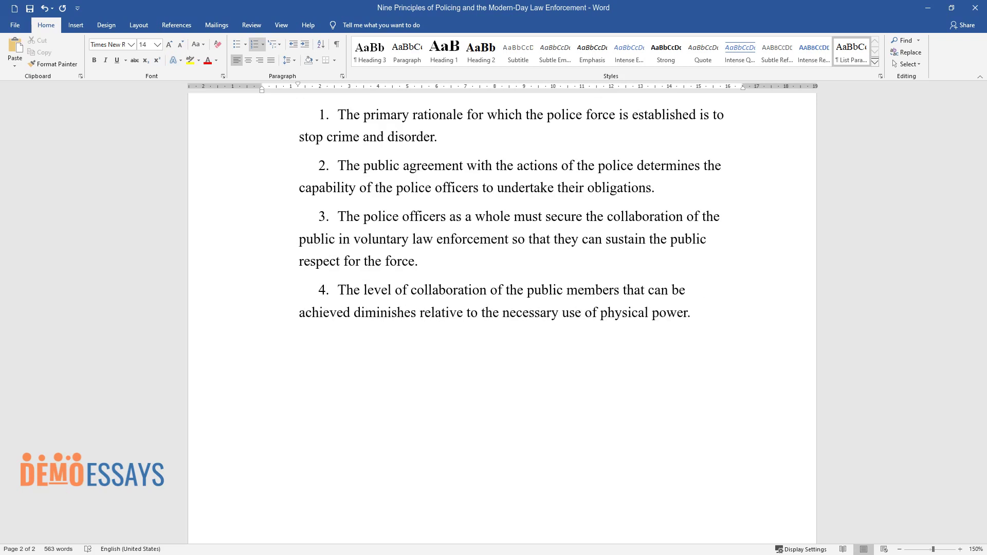
- Enter numbered principles 5–9, ending with efficiency measured by the absence of offenses and disorder
key(Return)
text(The police seek and maintain publ)
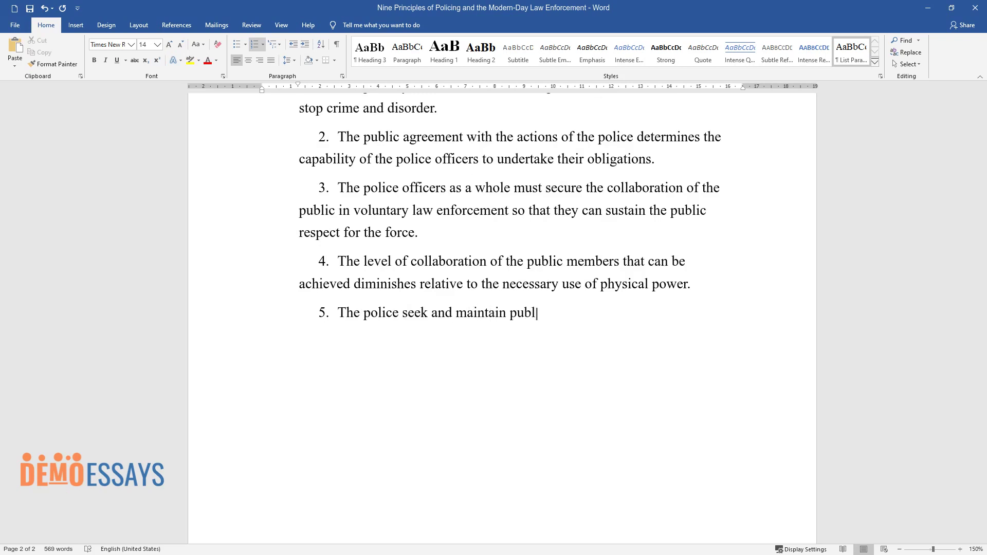
text(ic favor by continuously exhibiti)
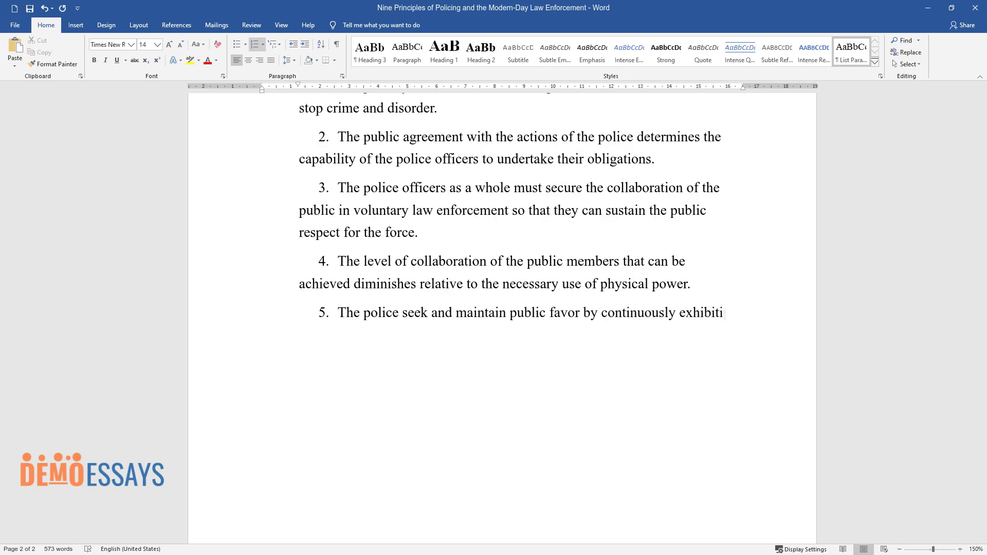
text(ng neutr)
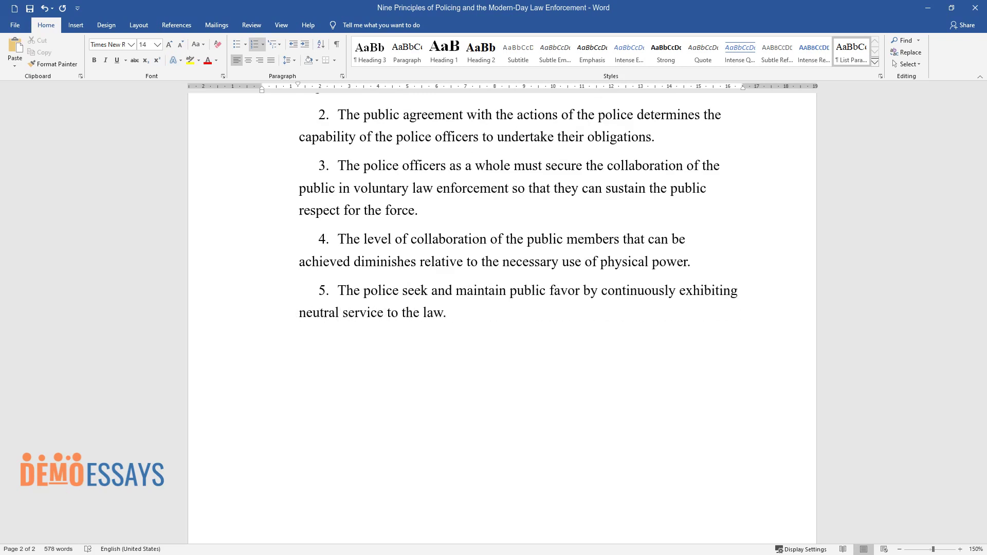
text(al service to the law.)
key(Return)
text(The only situation)
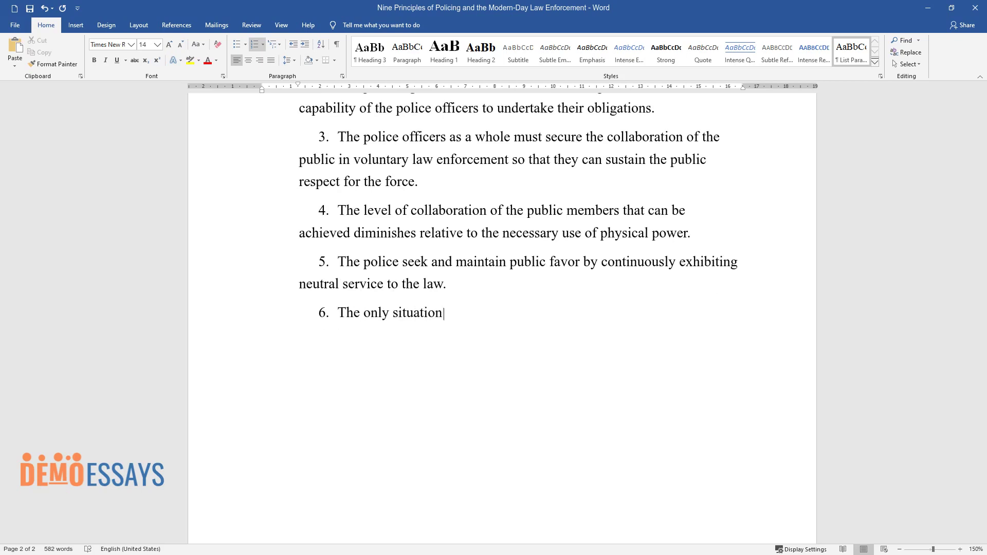
text( under which police officers can relevantly engage the use of physical force to ensure observance of law )
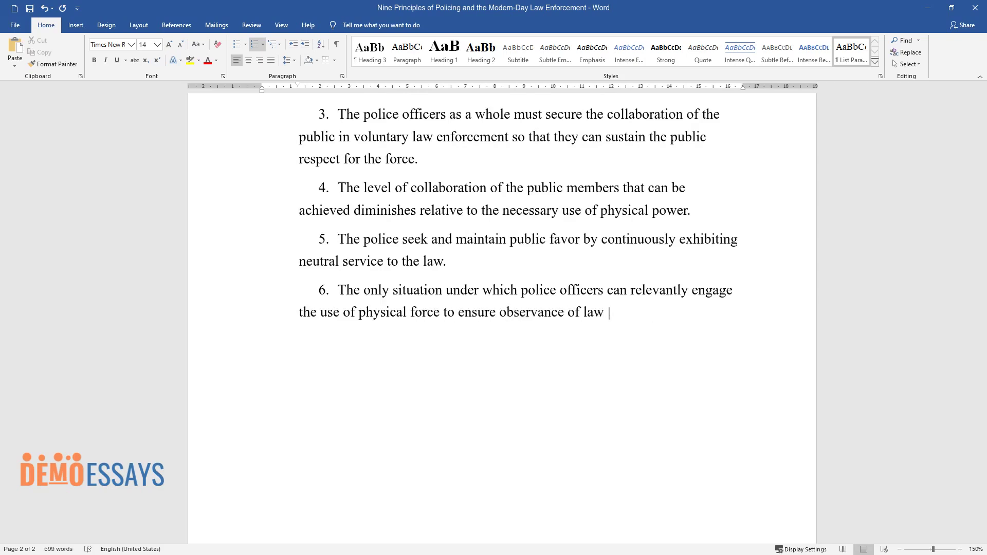
text(or order are cases where persuasion)
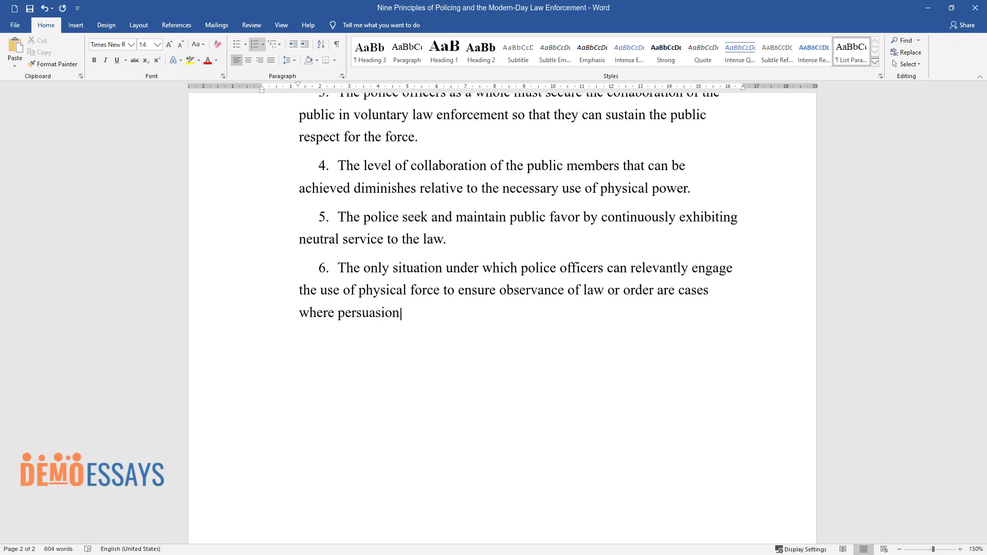
text(, advice, and or warning have becom)
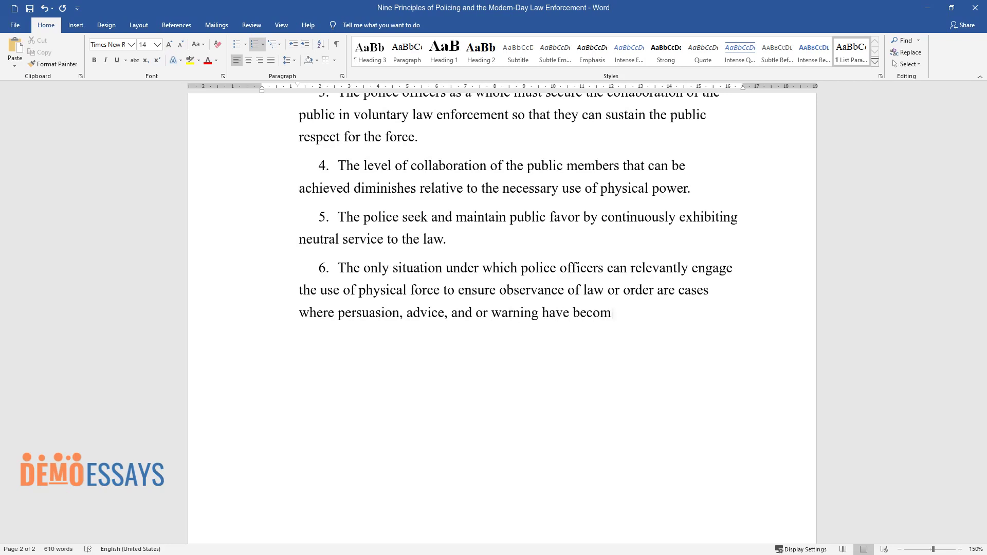
text(e ineffective.)
key(Return)
text(The police should ensure a link with th)
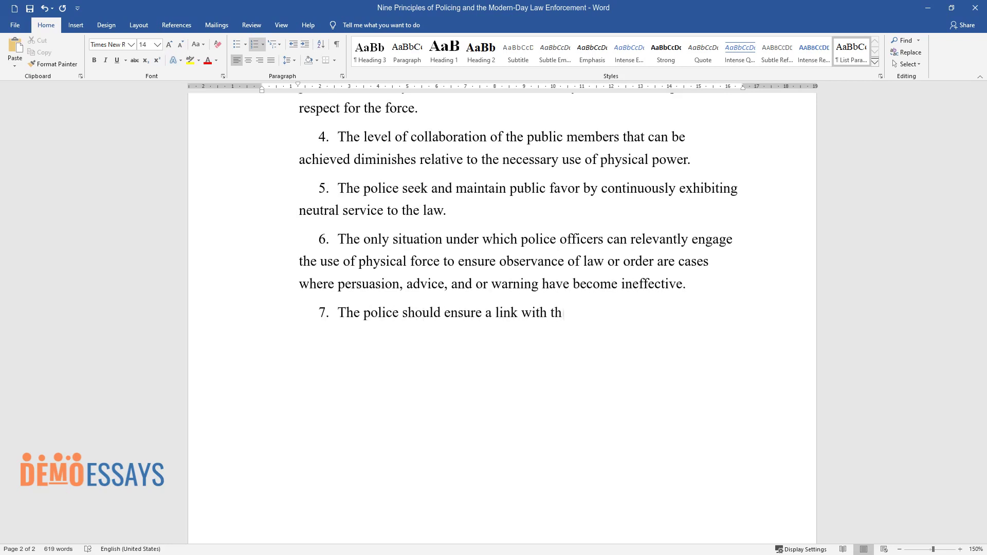
text(e members of the public that offers histori)
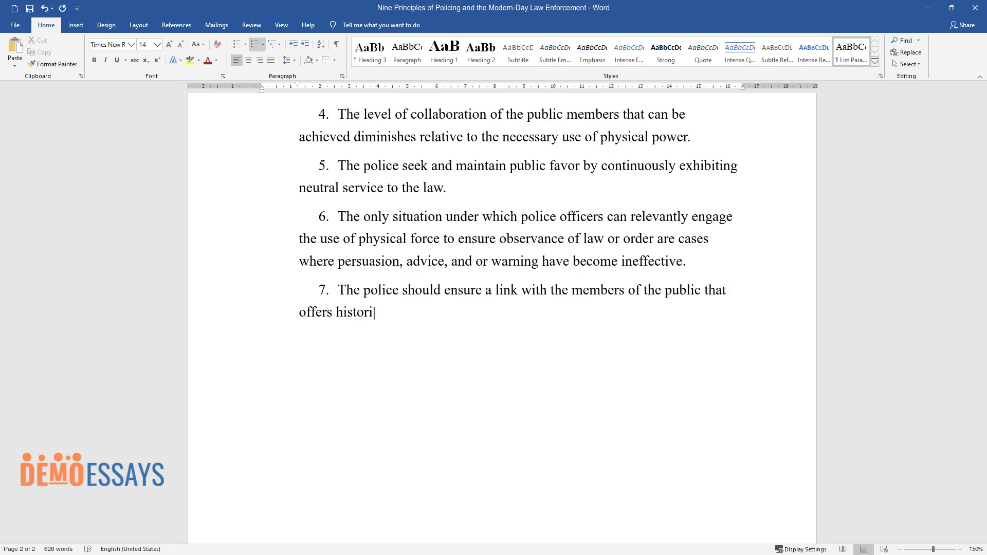
text(c practices premised on the reality that ")
text(the police are the public and the public)
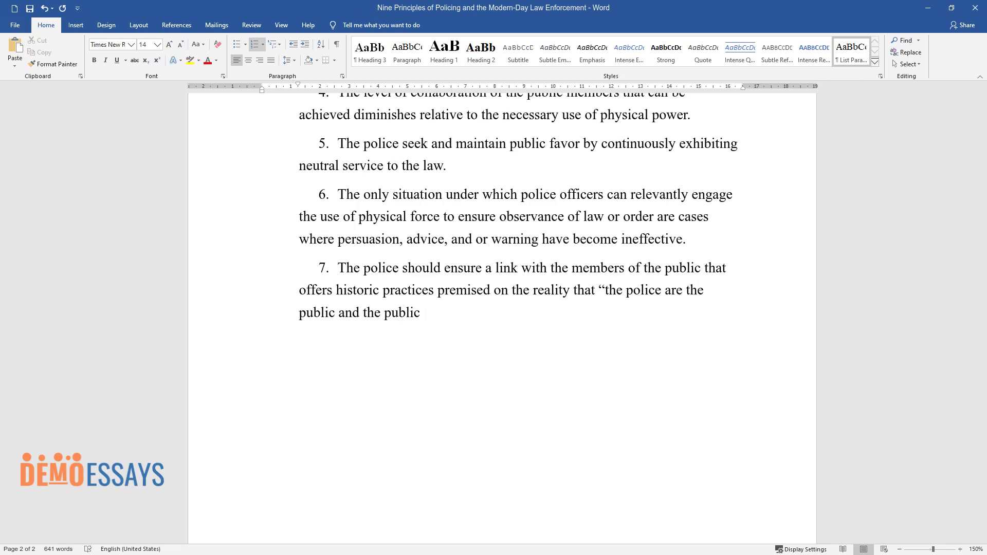
text( are the police;" the implication is that the police are the mem)
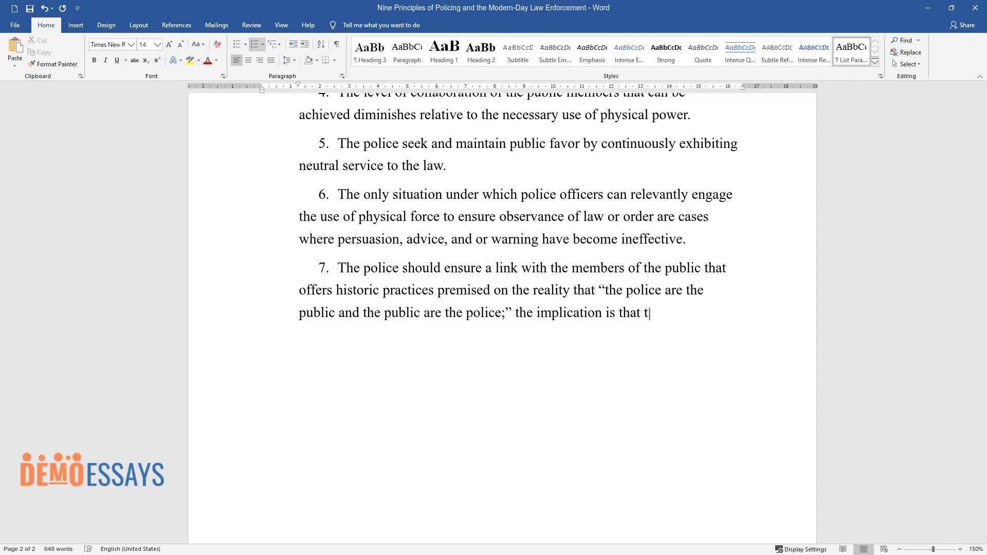
text(bers of the public paid to be fully concerned with each citize)
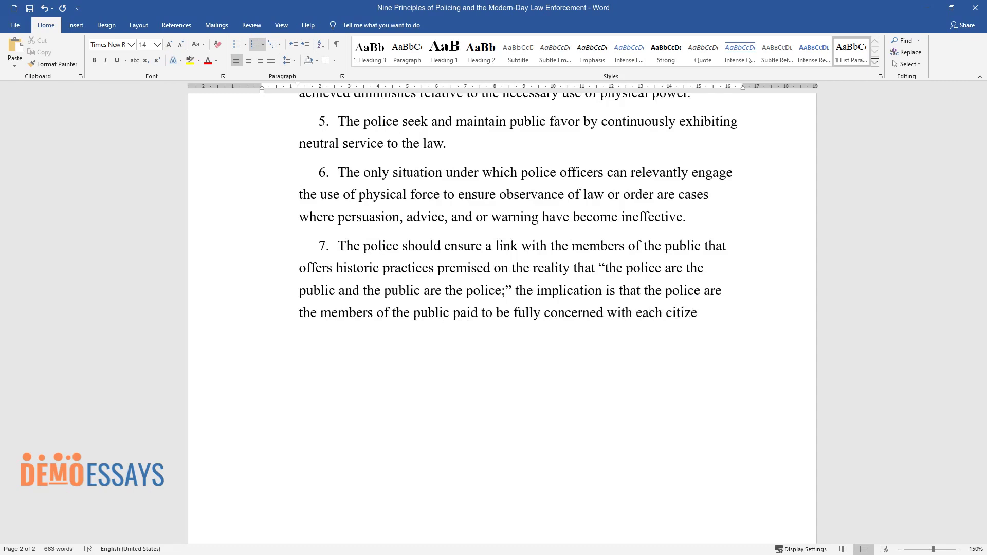
text(n in the interest of ensuring the wellness)
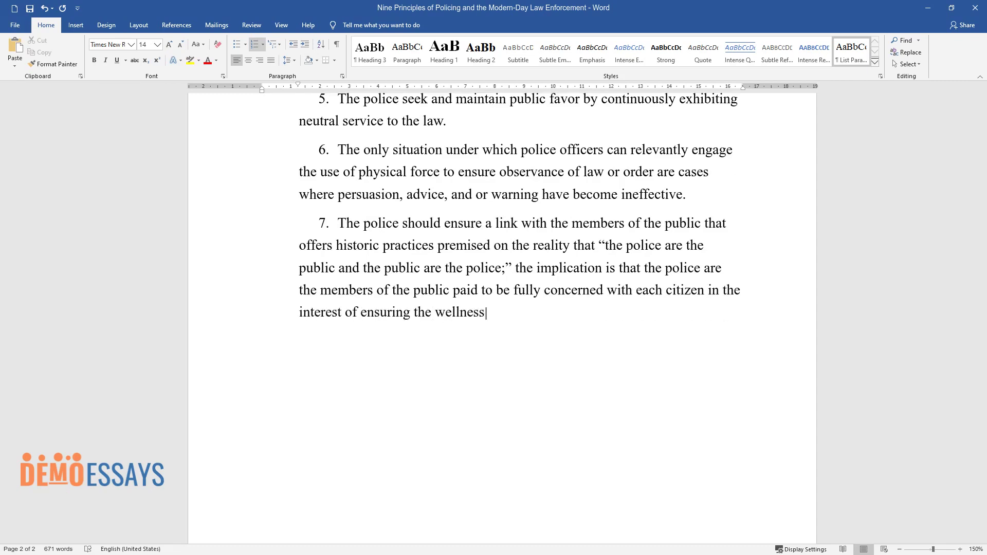
text( of the community members and existence of such members.)
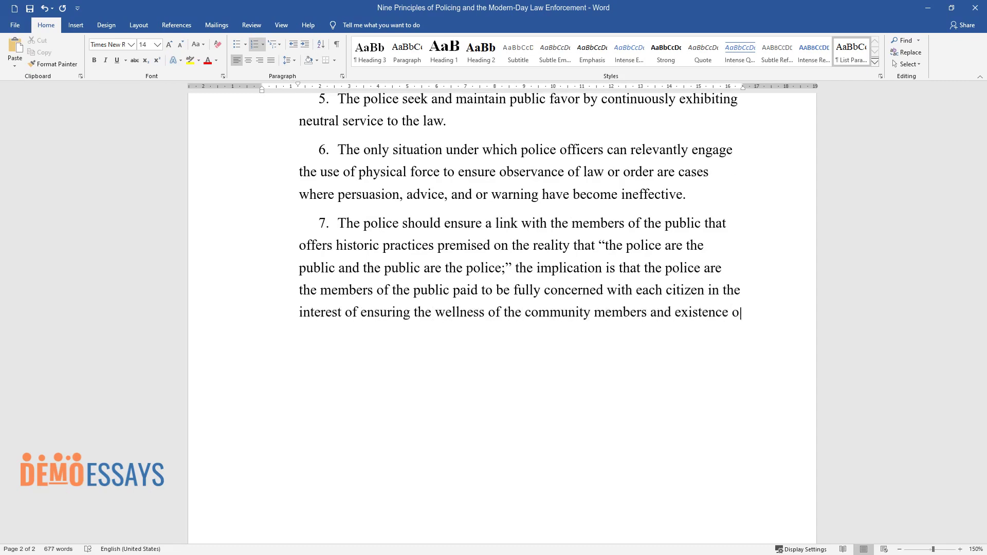
key(Return)
text(The p)
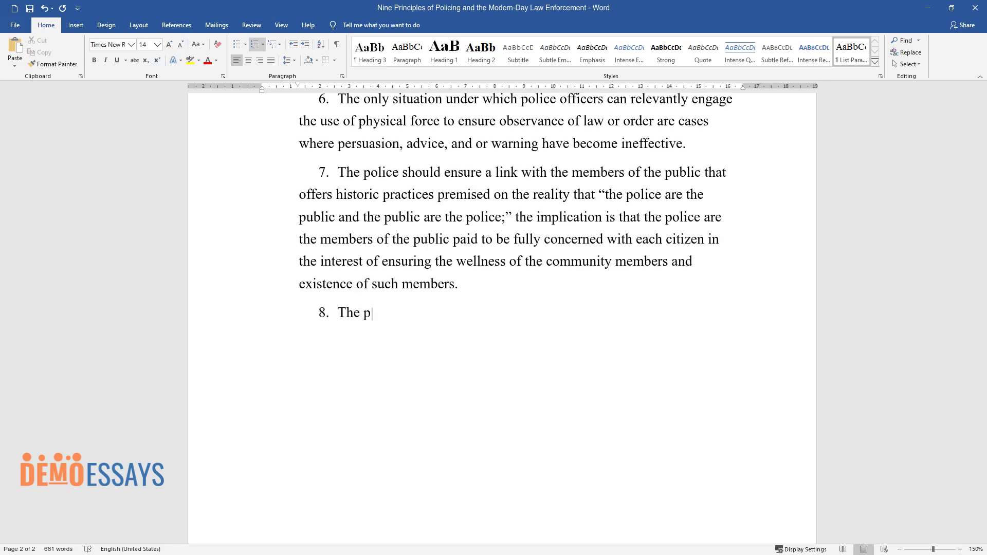
text(olice should never seem to tap into the)
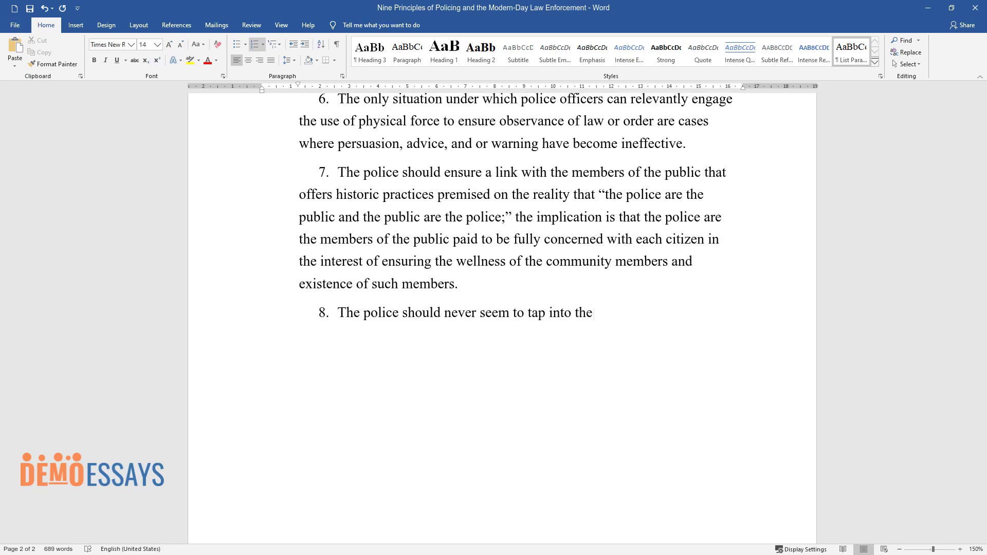
text( powers and authority of the judiciary)
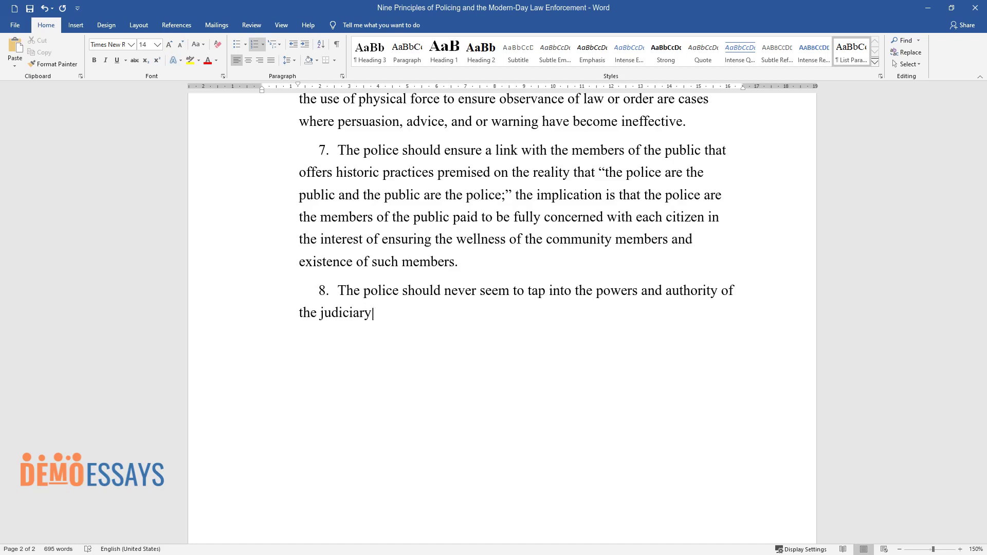
text( but should discharge their actions str)
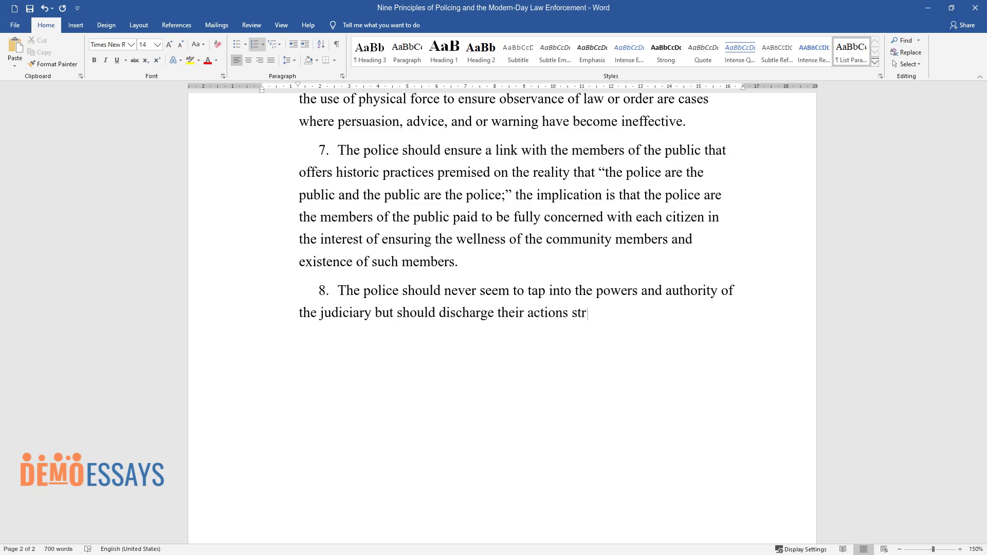
text(ictly within their jurisdiction.)
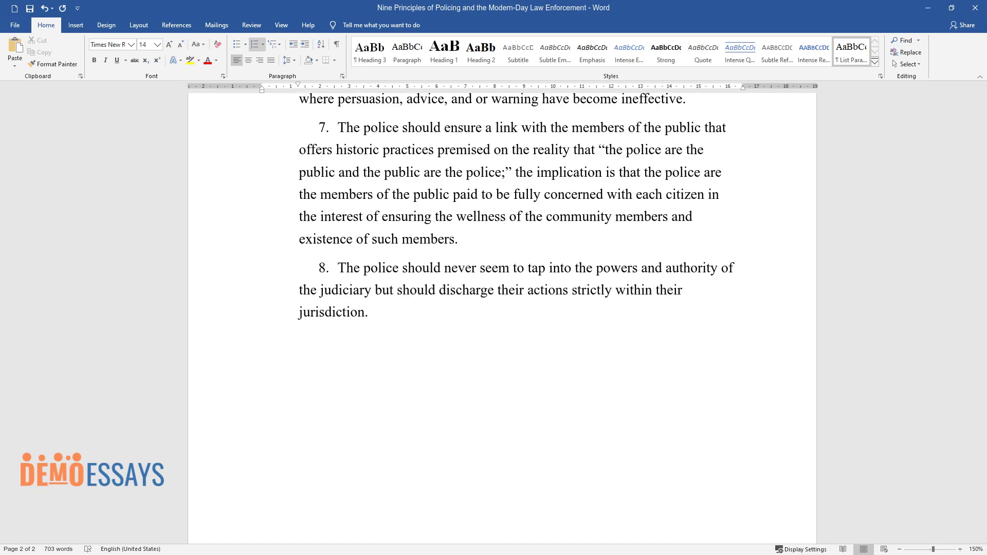
key(Return)
text(The measure of the effic)
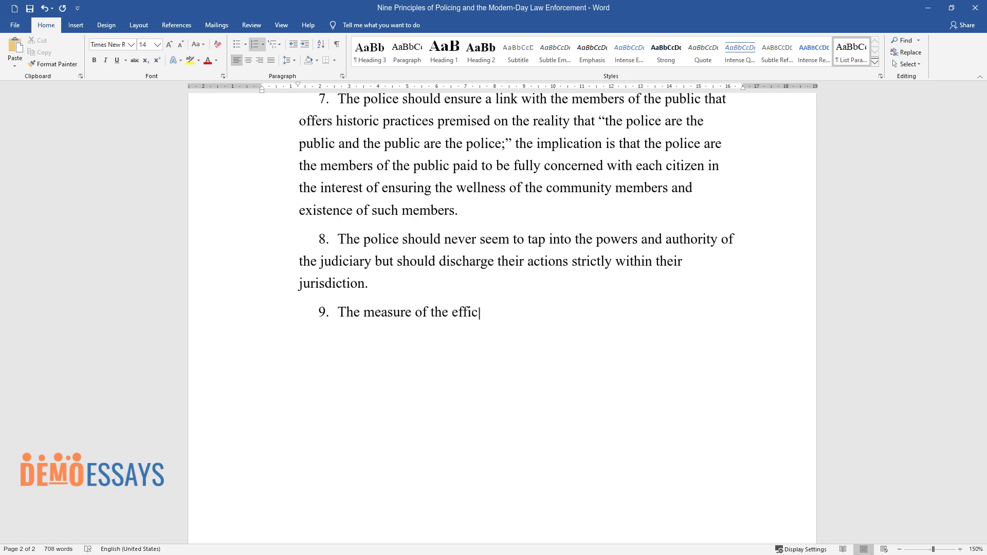
text(iency of the police is the non-existe)
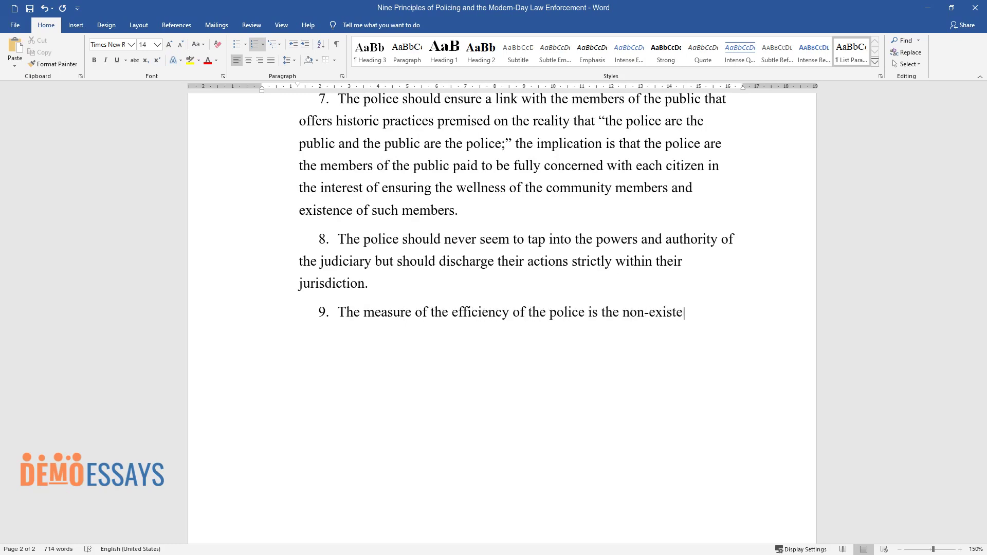
text(nt of offenses and disorder, but not t)
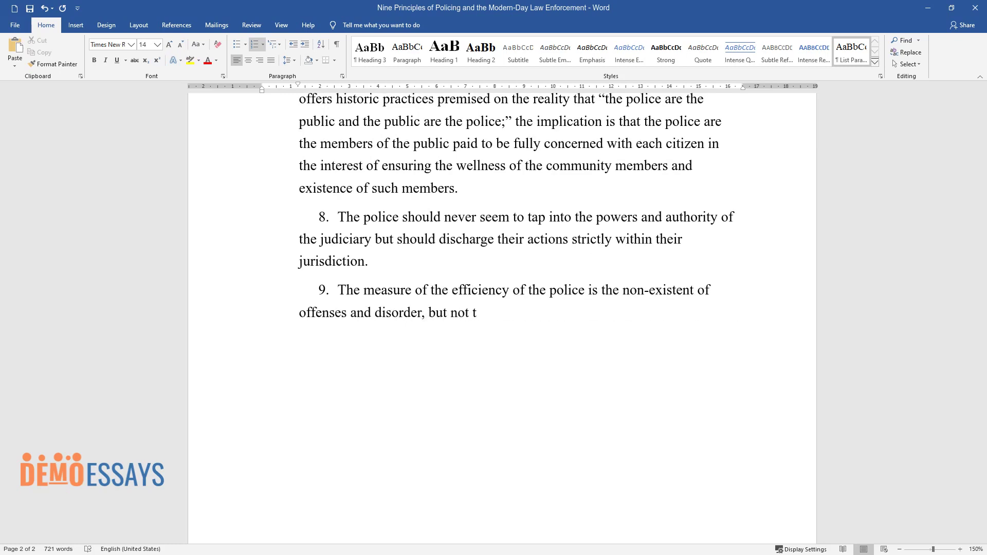
text(he empirical evidence of the police ac)
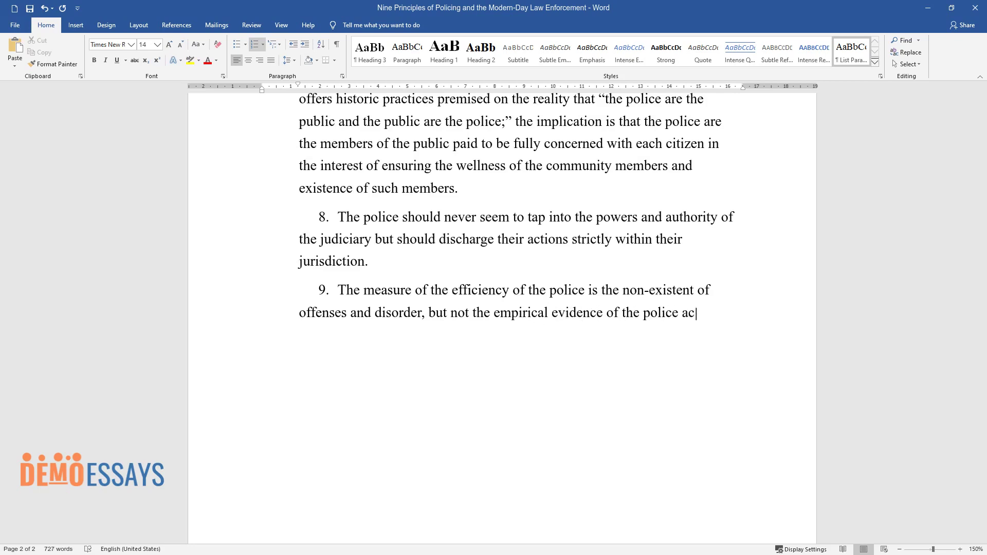
text(tions taking care of it. )
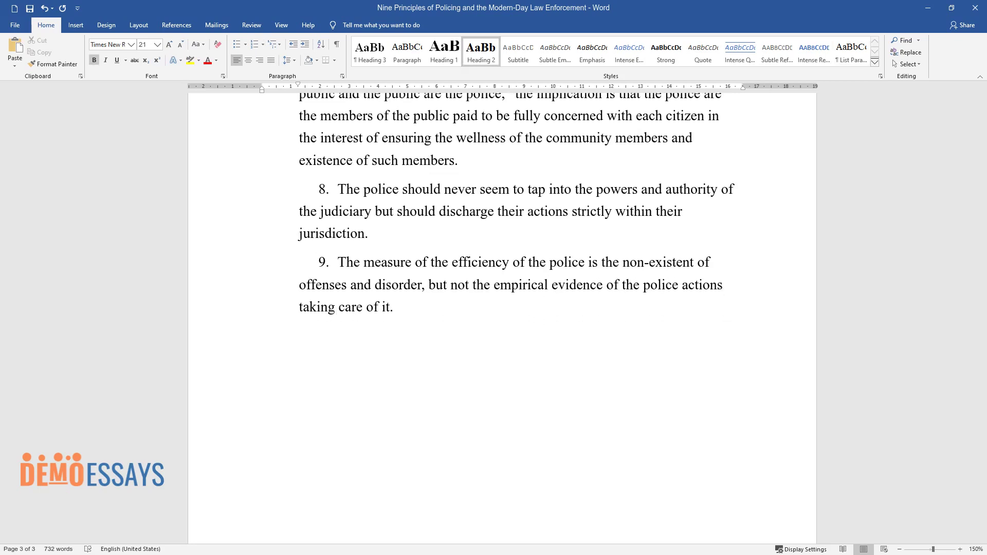
text(The Connections of the Princ)
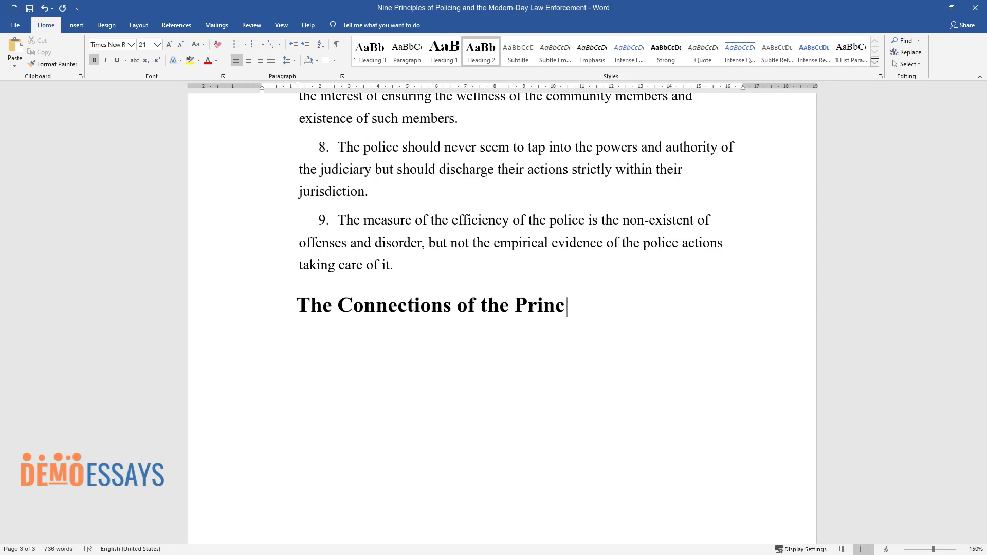
text(iples to Modern-Day Policing)
- Write two paragraphs on American policing since 1830 and its evolution toward community policing
key(Return)
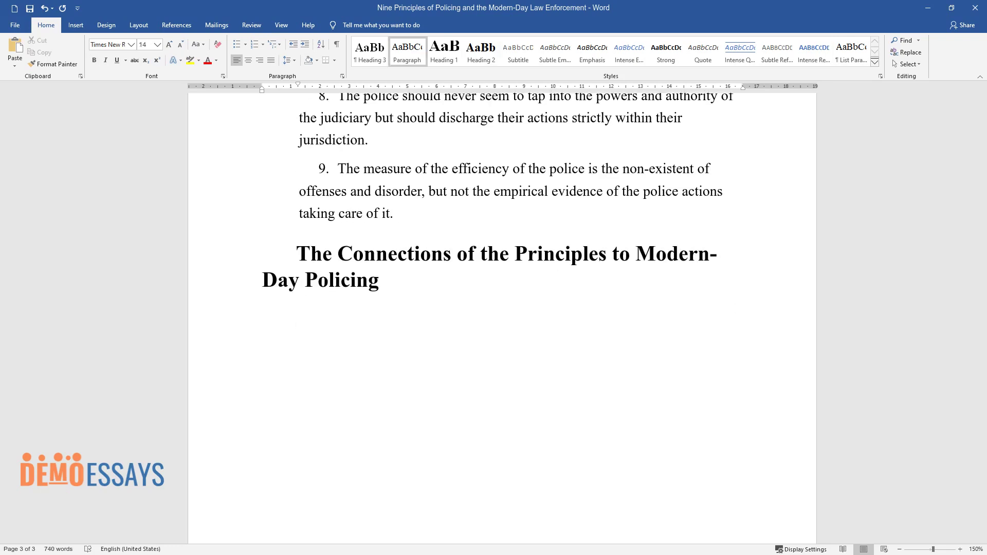
text(Modern policin)
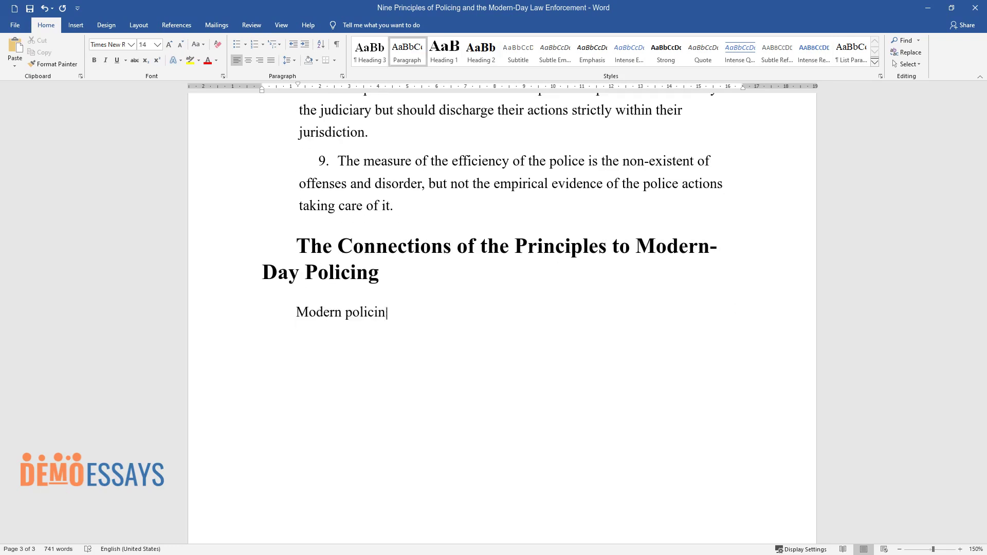
text(g in America gained its pace in 183)
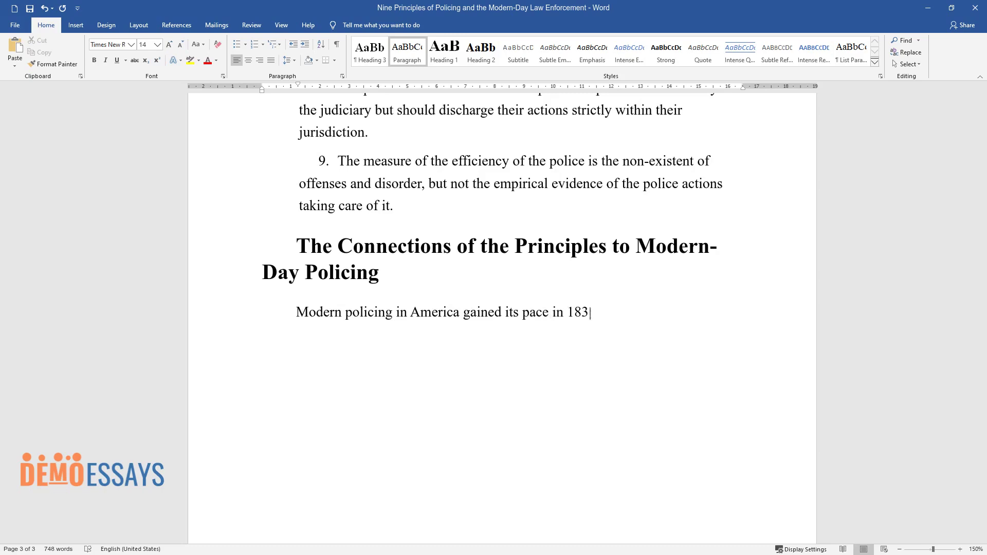
text(0 based on the policing model of En)
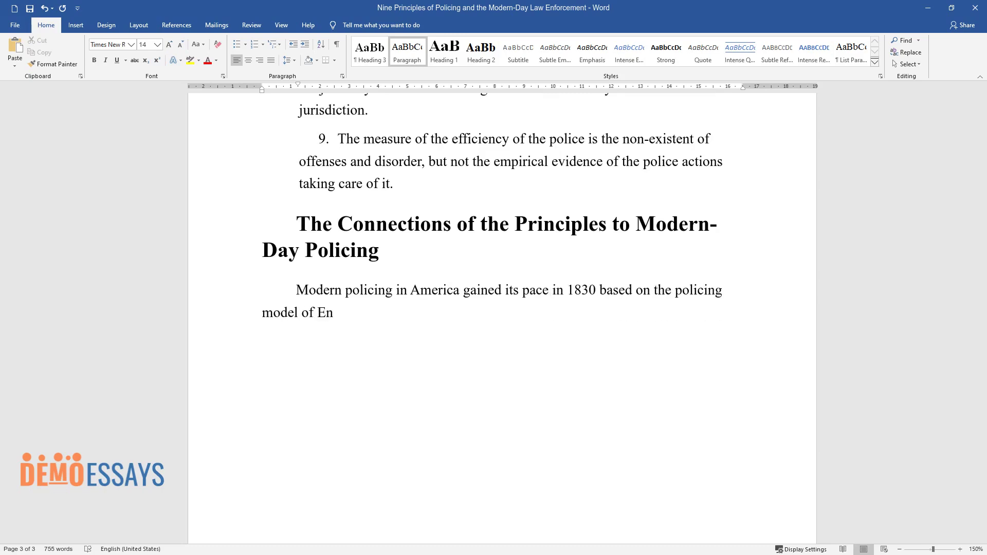
text(gland. Big and varied urban centers)
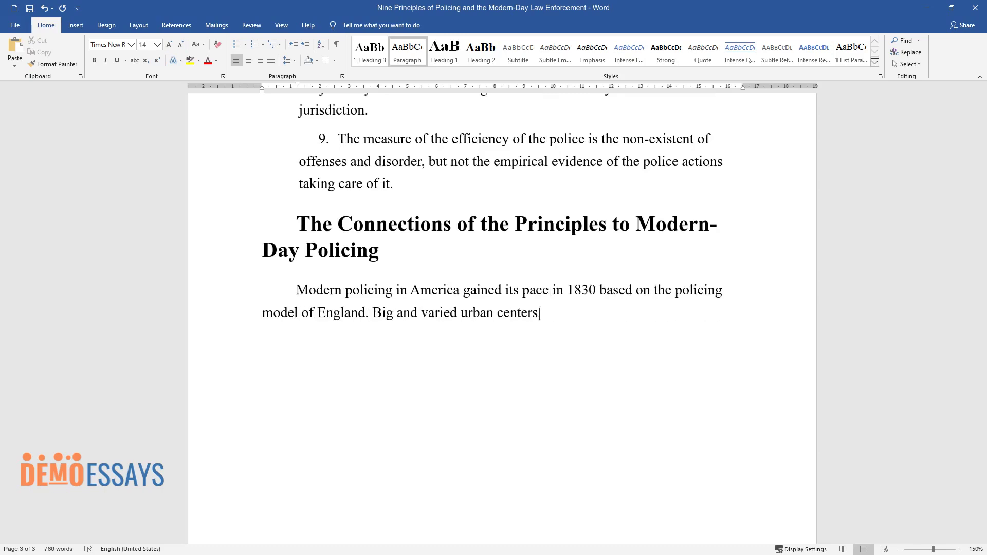
text(, comparable to those in industrial)
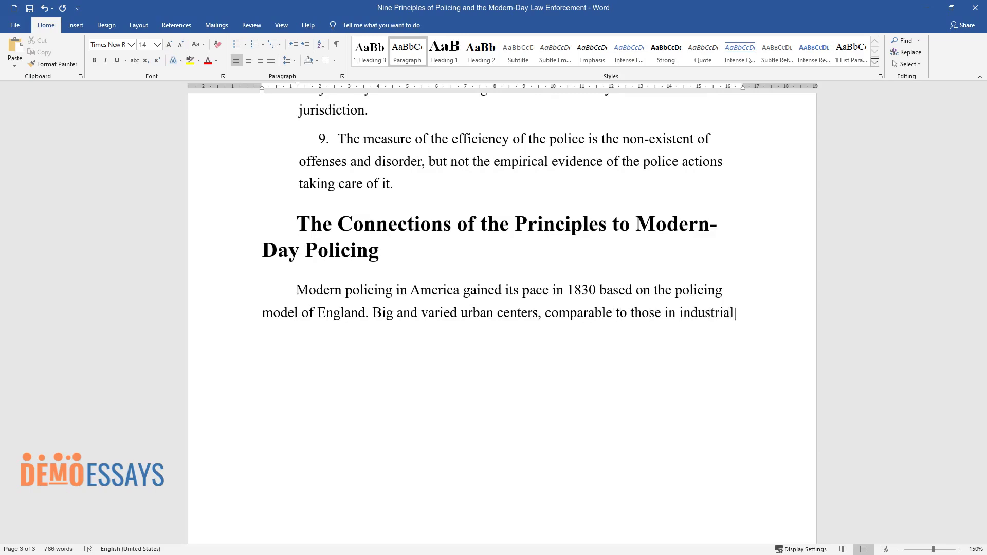
text( regions of England, made great con)
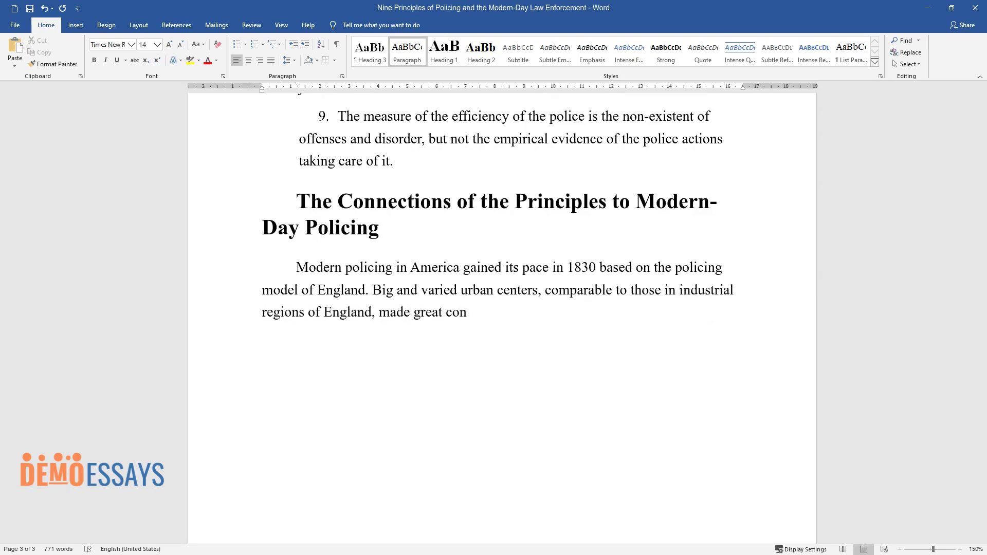
text(tributions to the establishment of )
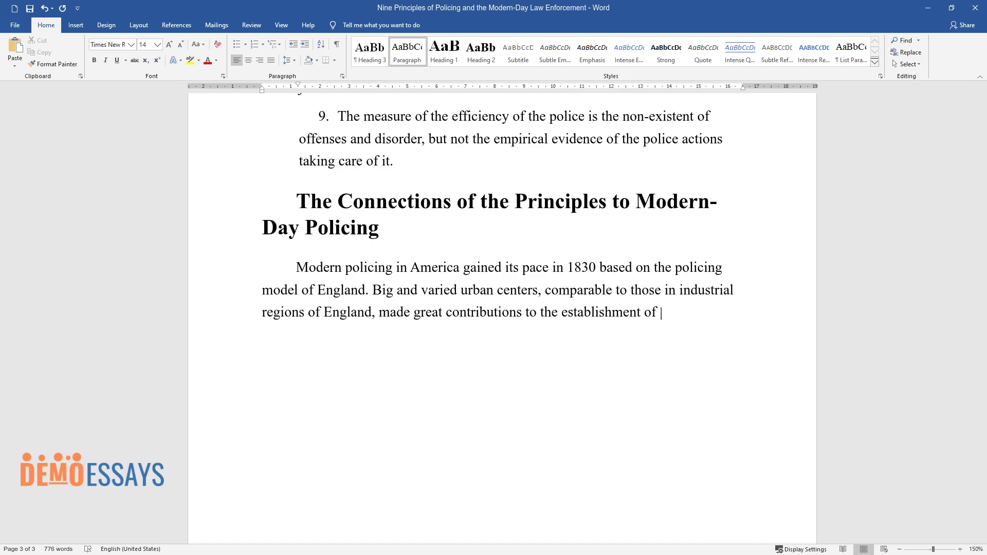
text(professional policing which commence)
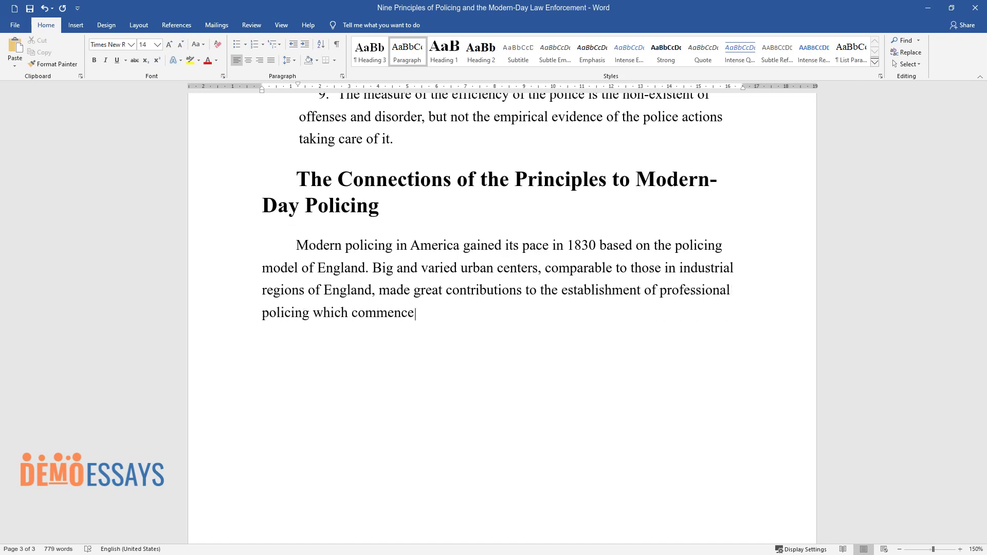
text(d in Boston and New York. Social or)
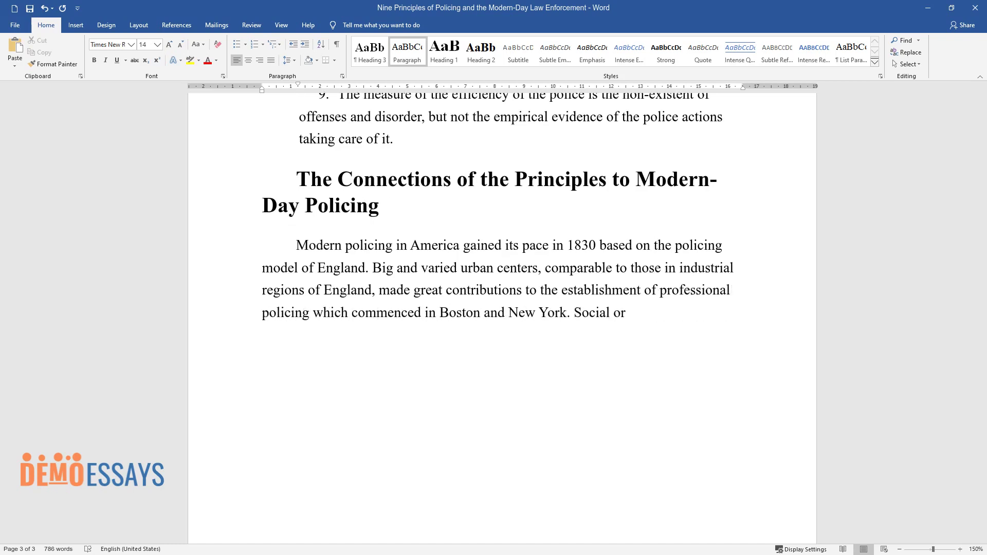
text(der in the United States of America coerced )
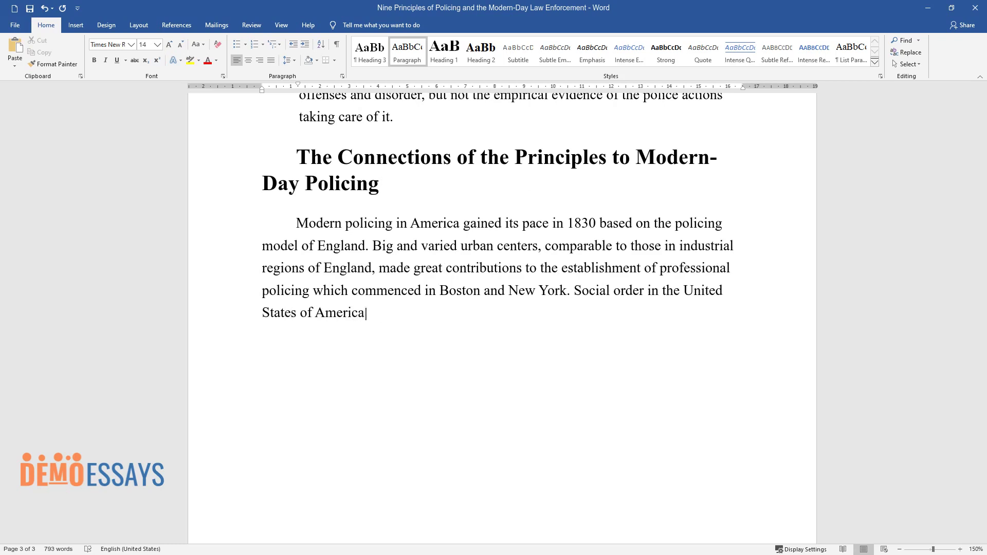
text(the civilian admistration to take some measures, although )
text(at a slow pace and)
text( lack of trust by)
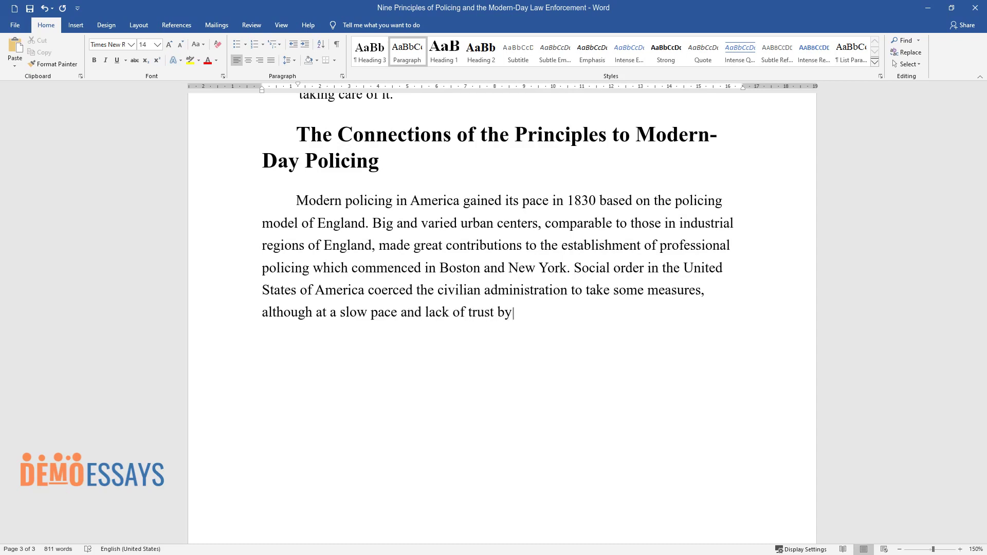
text( uniformed agents in such a setting)
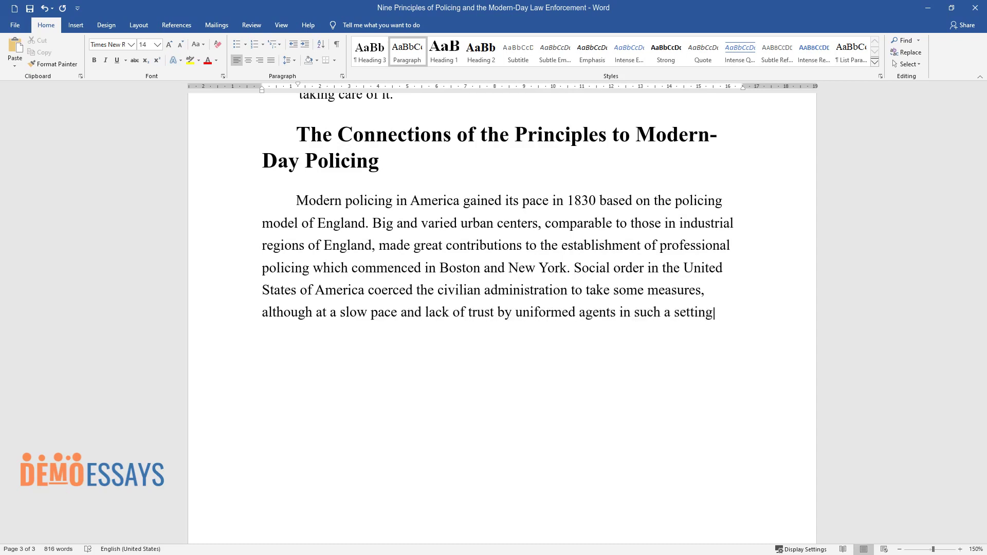
text(. The impact of Sir Robert Peel's principles was experienced, )
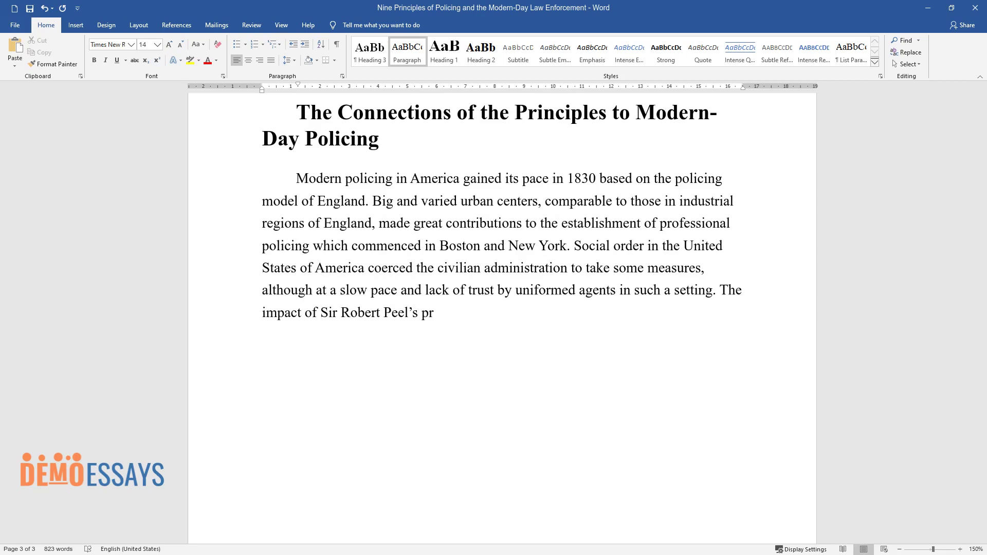
text(and the p)
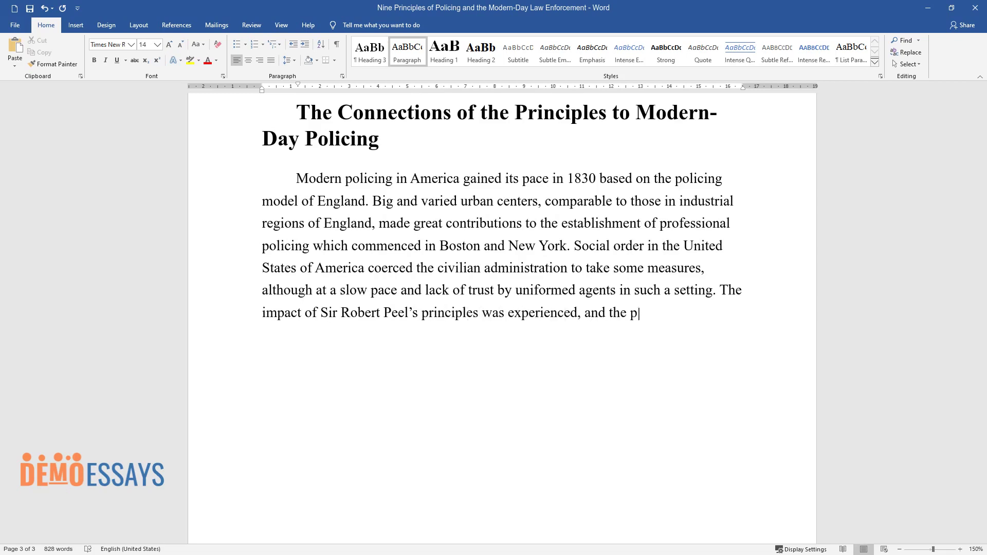
text(rogress was significant in the states towards the Northeast.)
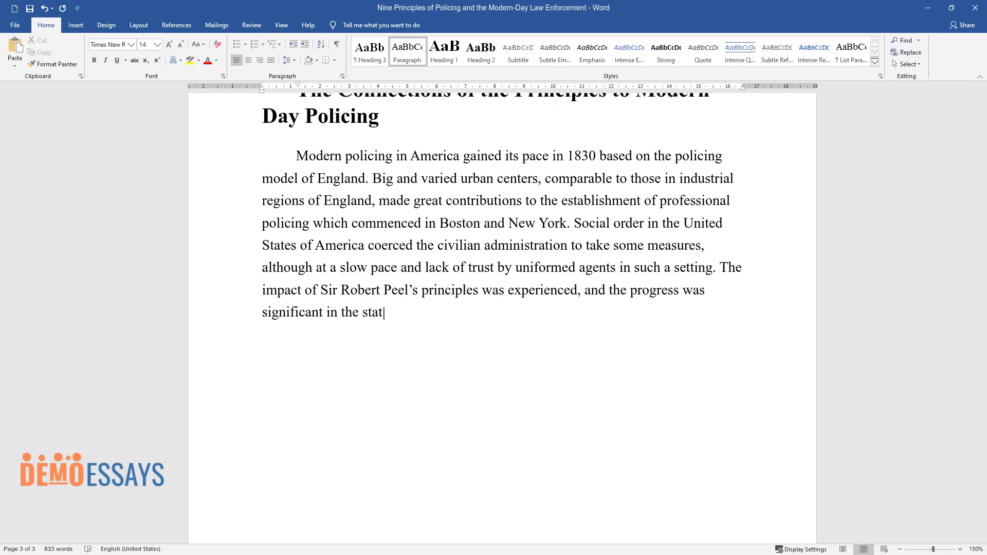
key(Return)
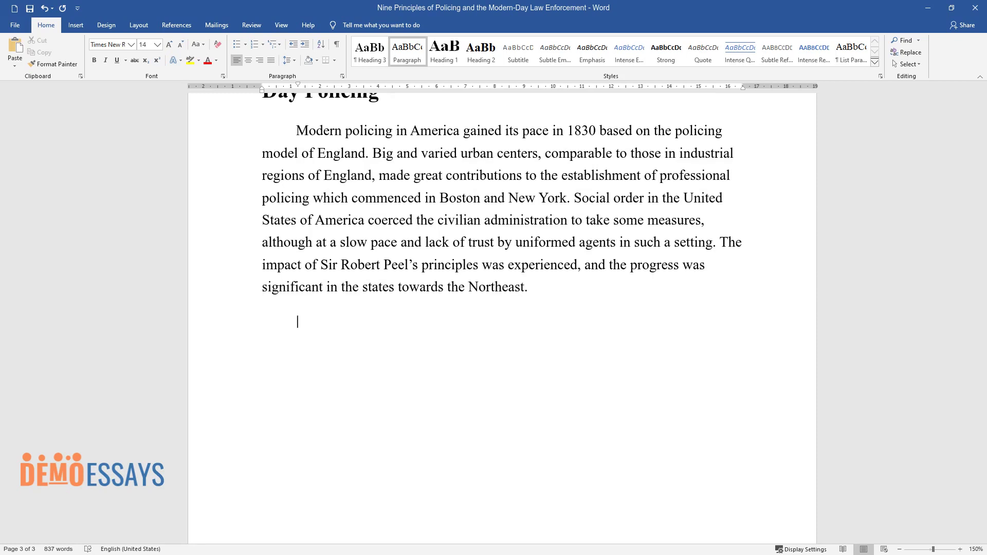
text(The process, through whic)
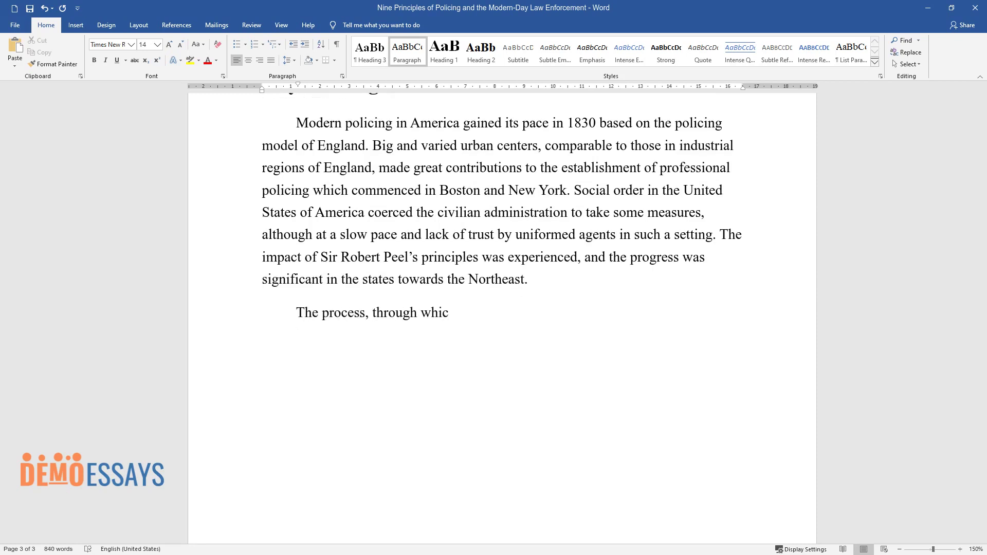
text(h modern-day American policing has u)
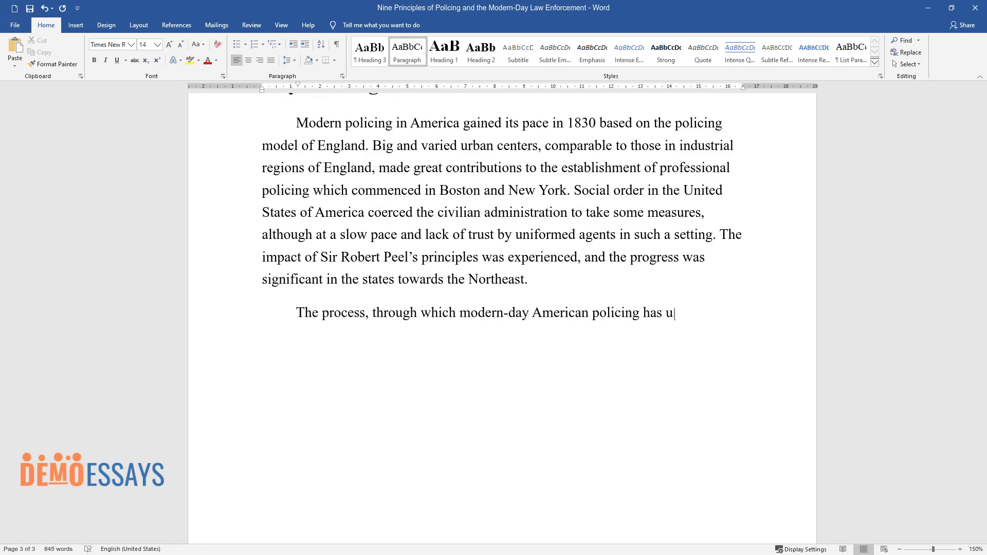
text(ndergone, is littered with several fa)
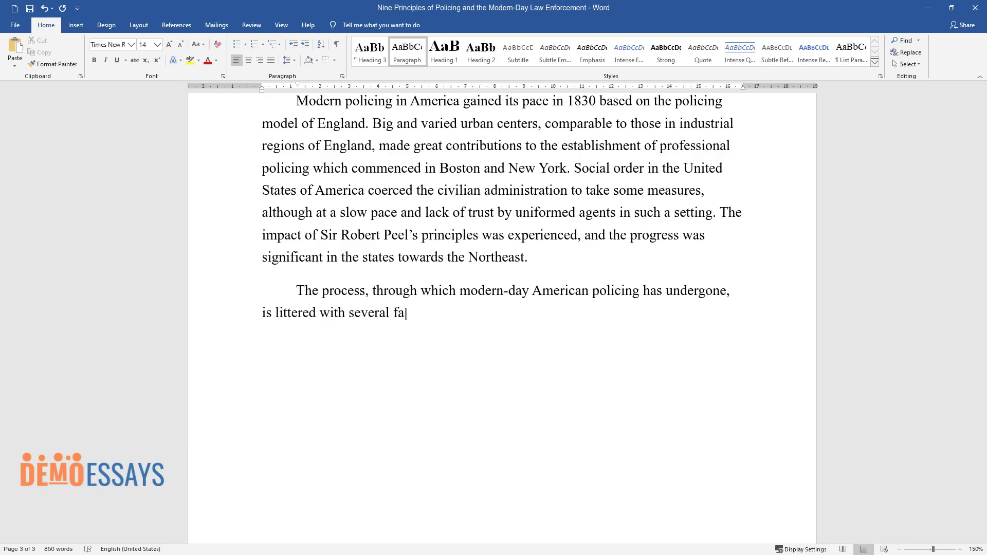
text(iled attempts and false beginnings s)
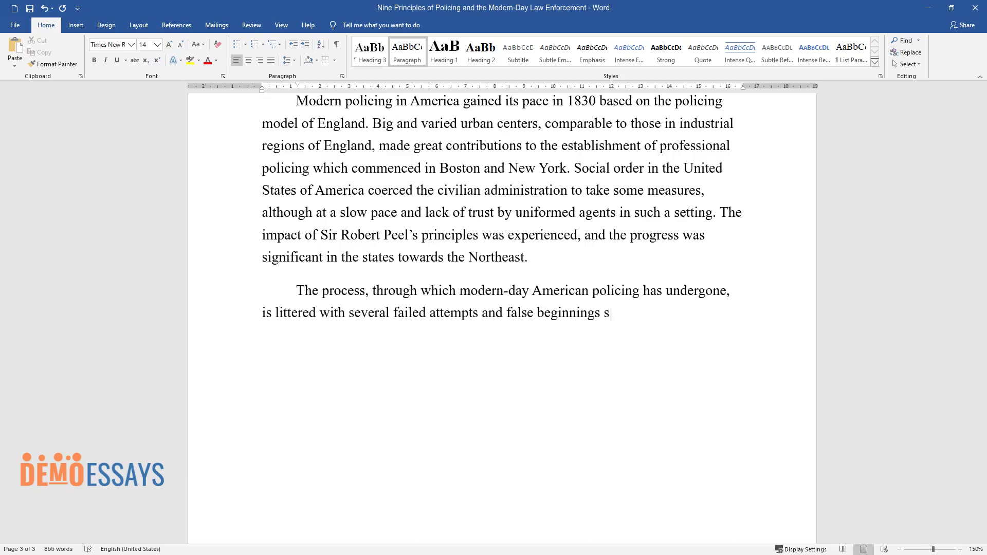
text(ince the advent of Sir Robert's nine principl)
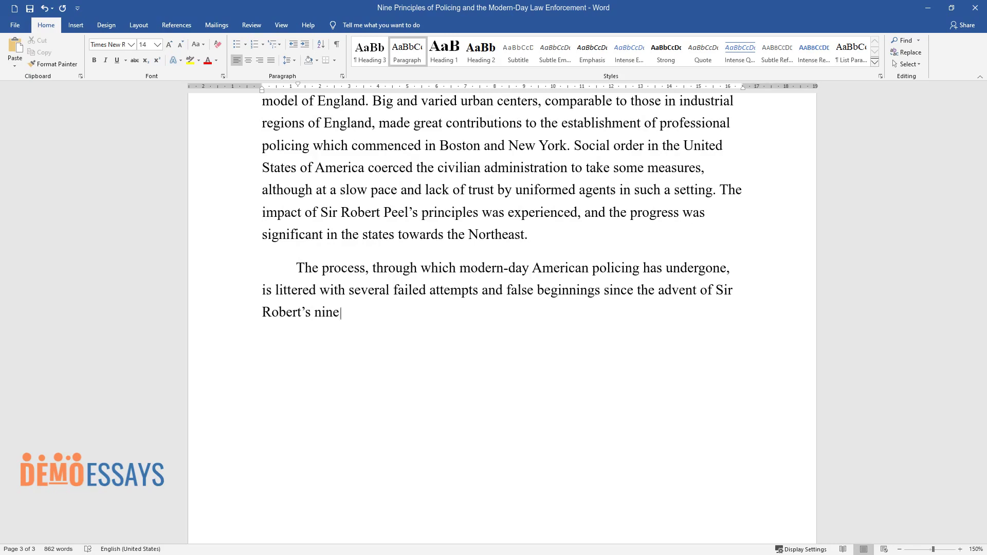
text(es. It is acknowledgeable th)
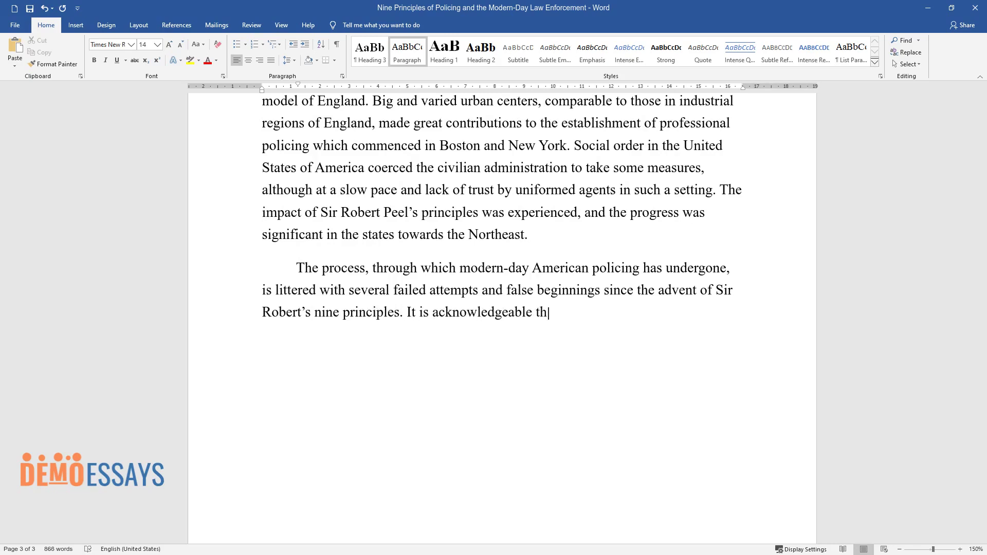
text(at the principles have served as the premise on which)
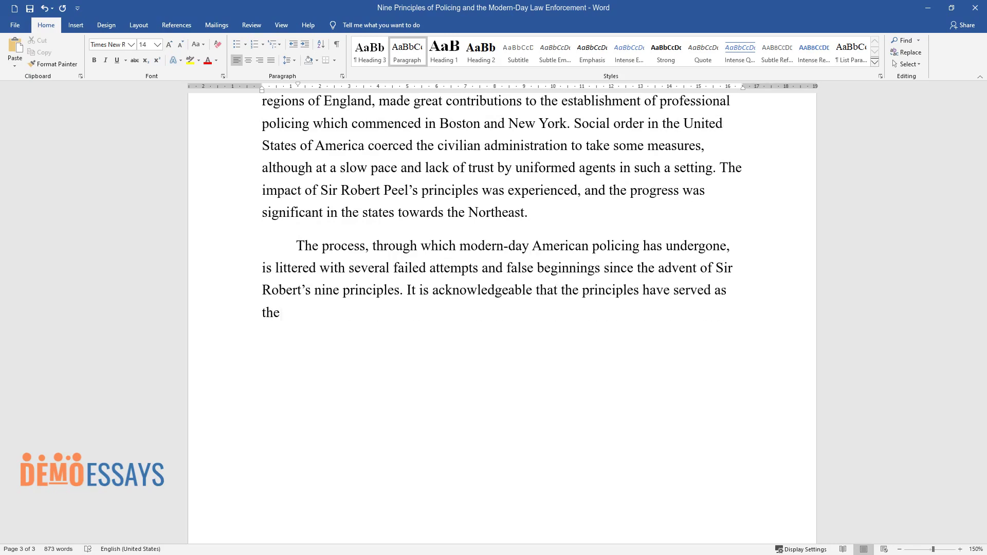
text( the theorists and )
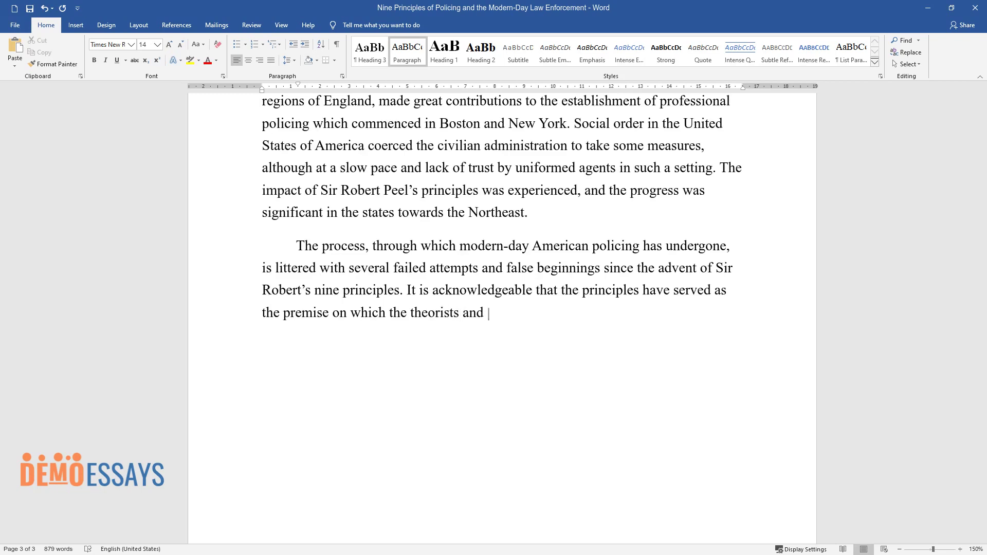
text(criminologists have formulated the id)
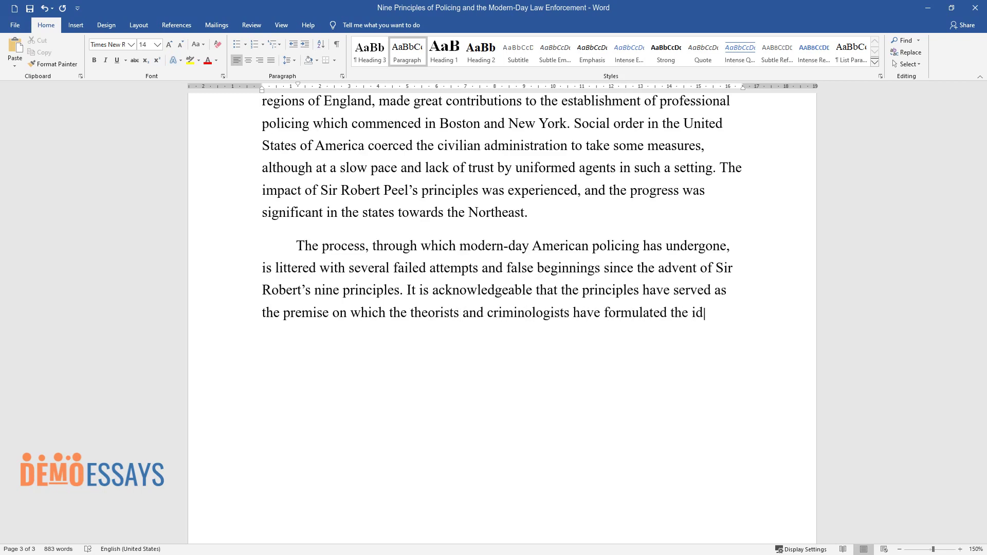
text(eas of modern law enforcem)
text(ent. The )
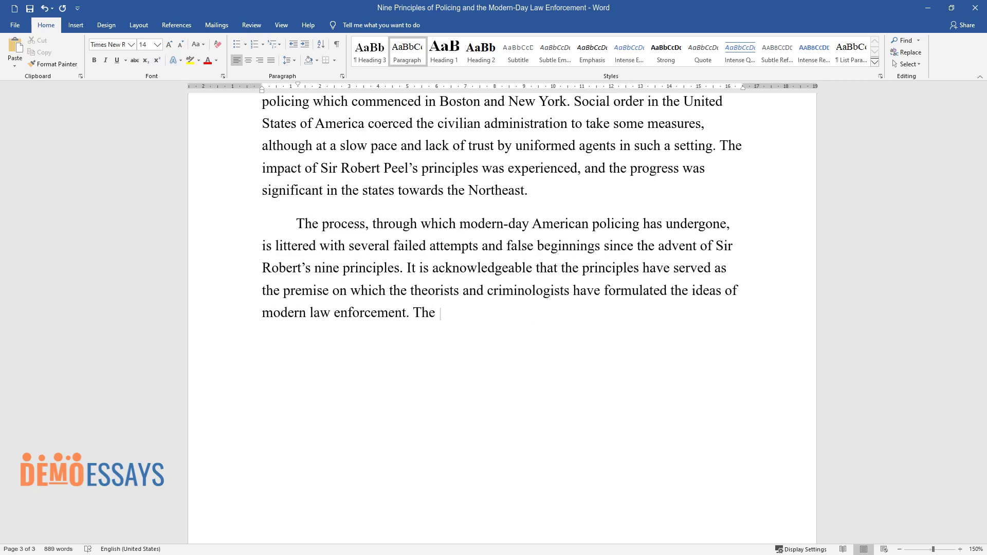
text(American policing field has encompass)
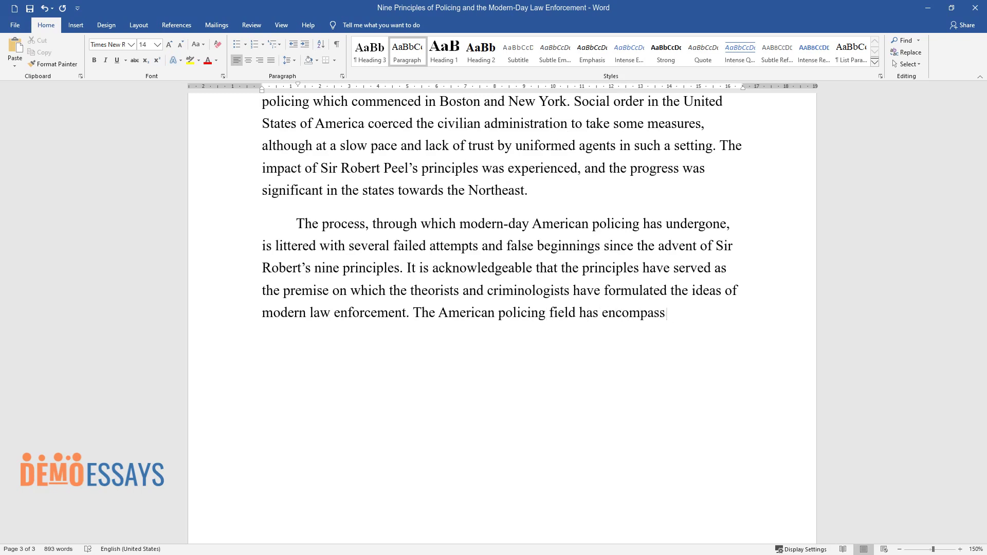
text(ed community policing in which the p)
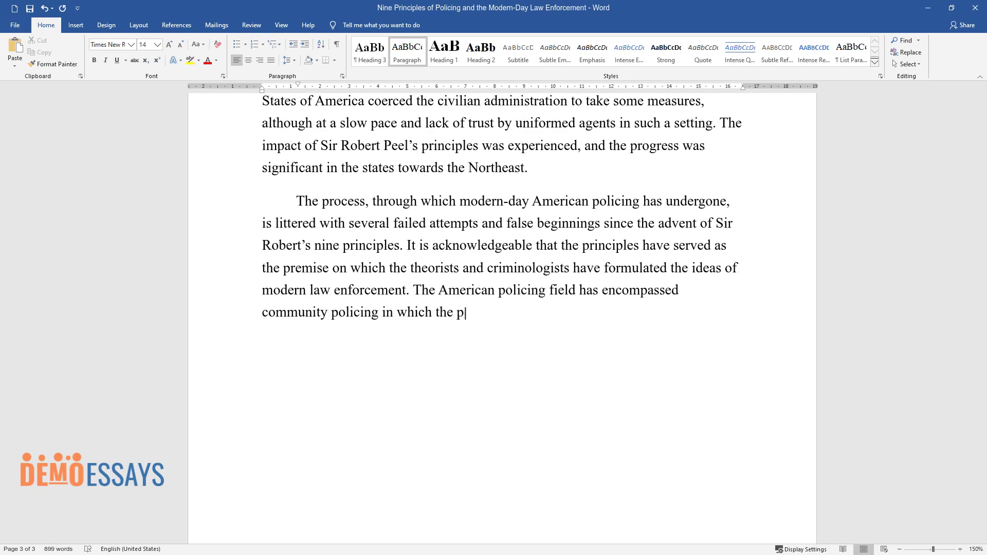
text(olice are also involved in the securi)
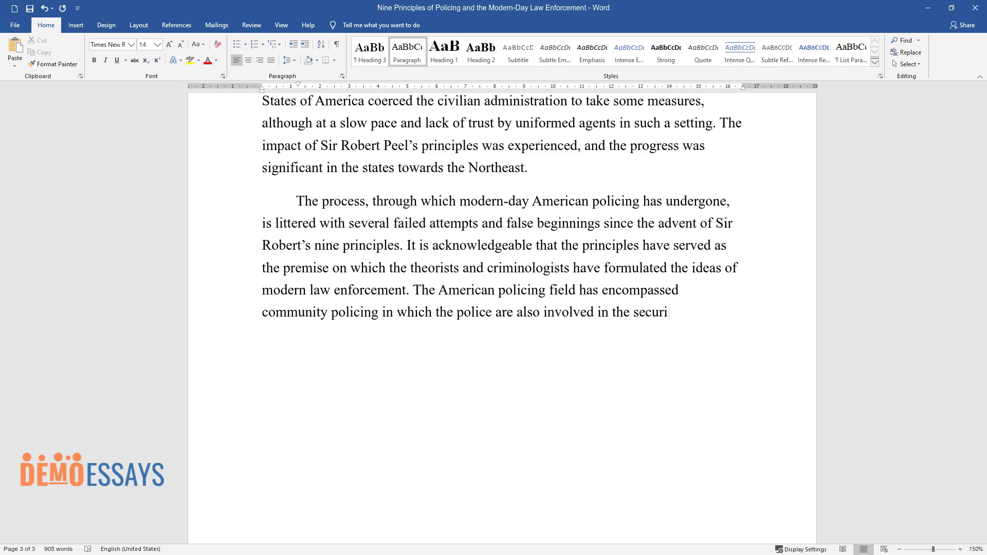
text(ty provision of major events, which m)
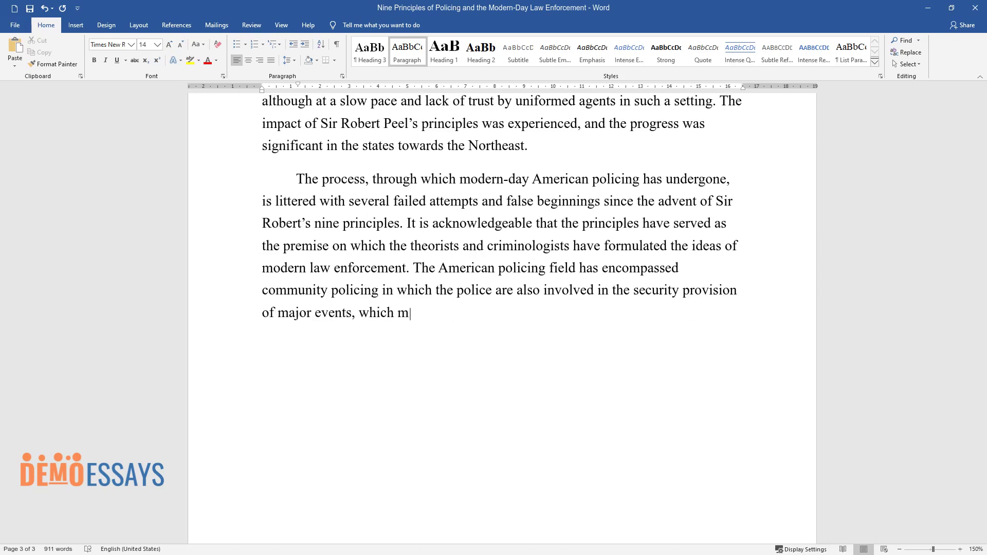
text(ay be private or public. Community policing takes place in the context of what th)
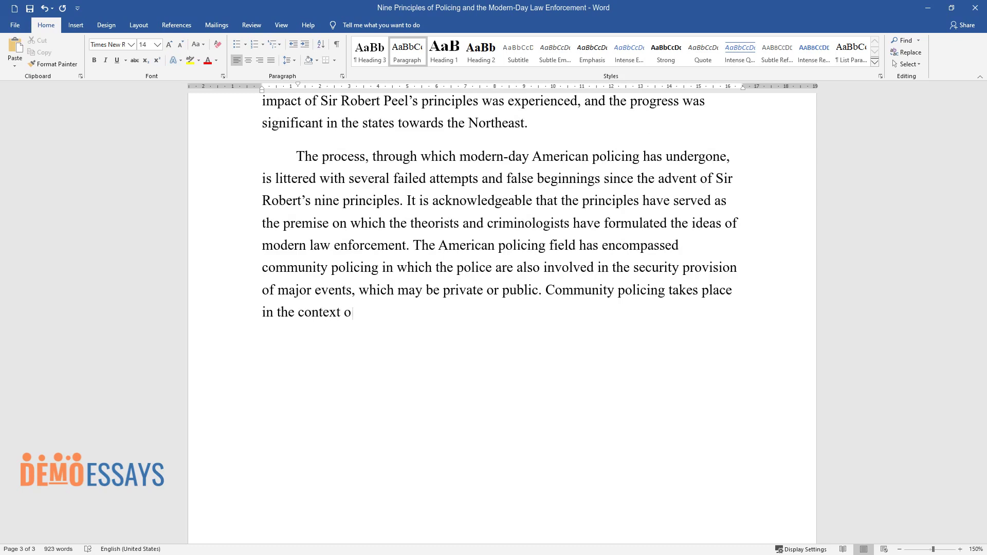
text(ey call 'communal space.')
key(Return)
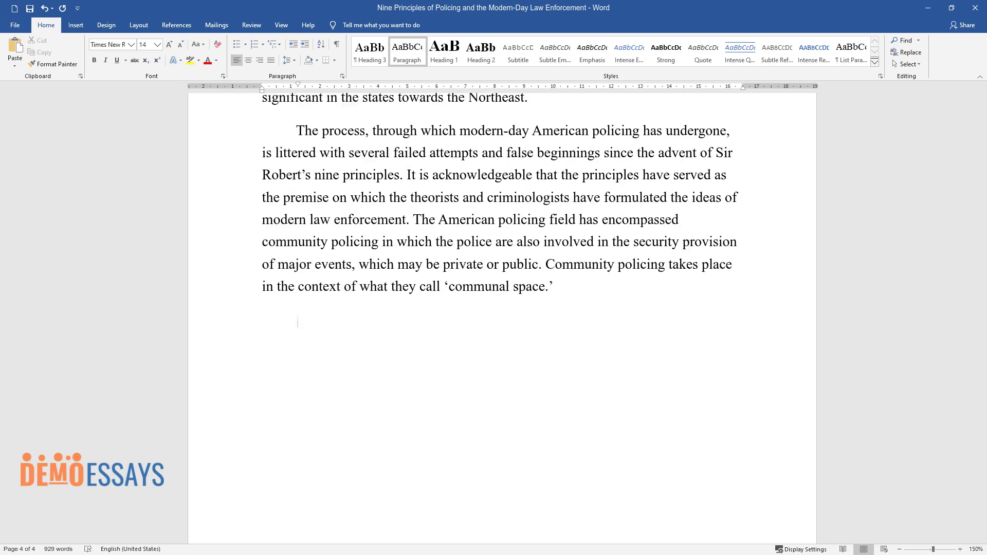
- Type the paragraph beginning 'Nonetheless, it is important to point out that the establishment of community policing'
text(Nonetheless, it is important to point out that the estab)
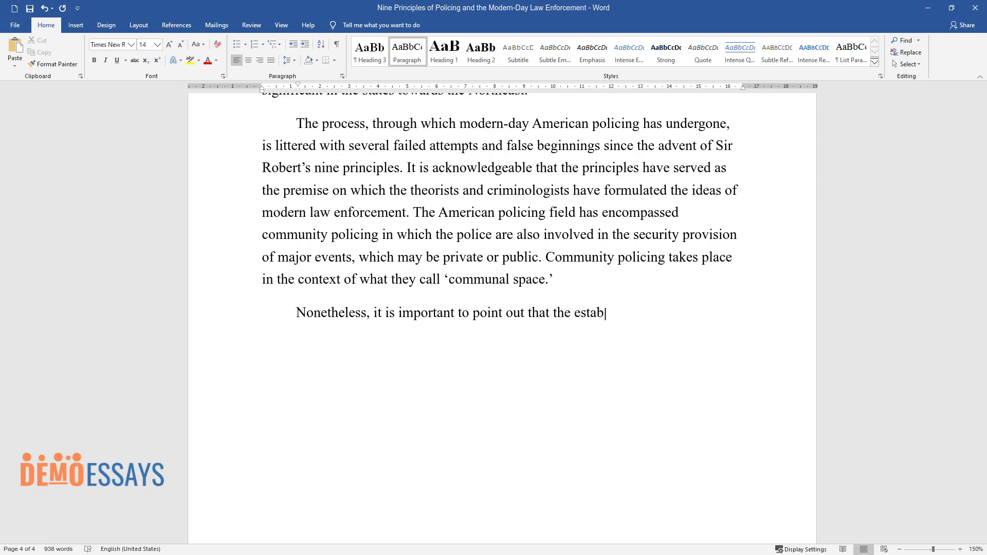
text(lishment of commun)
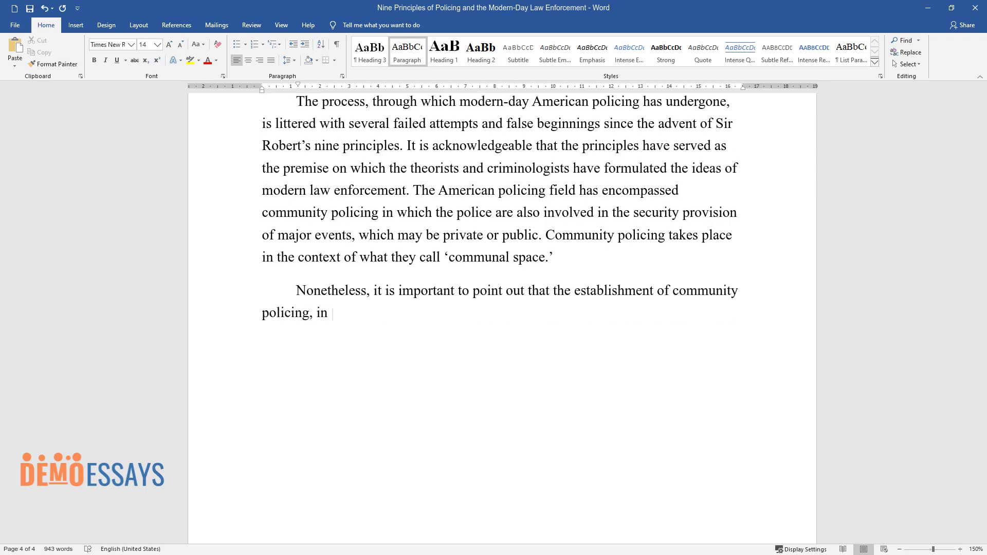
text(ity policing, in all respect, is attributed to Sir Robert Peel. The development and evo)
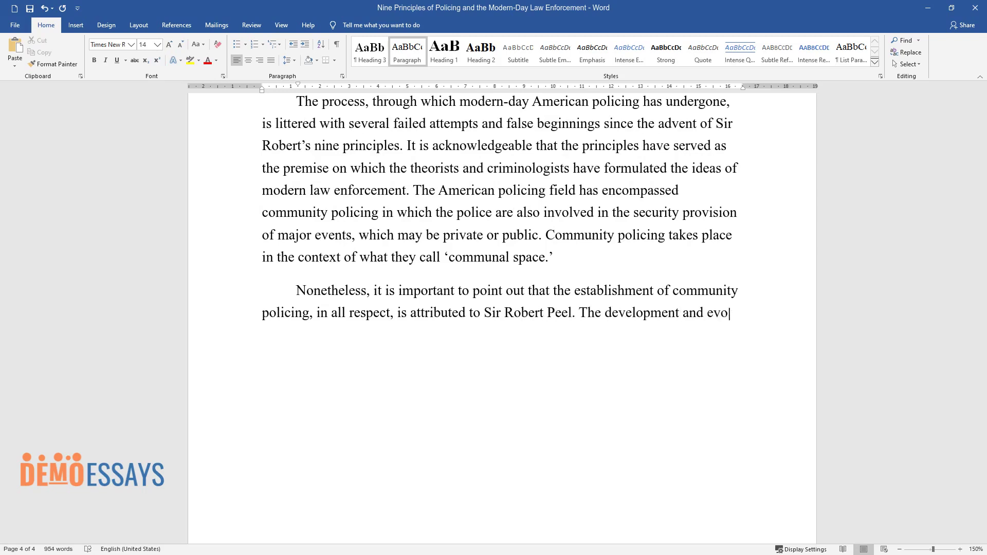
text(lution of community policing had a)
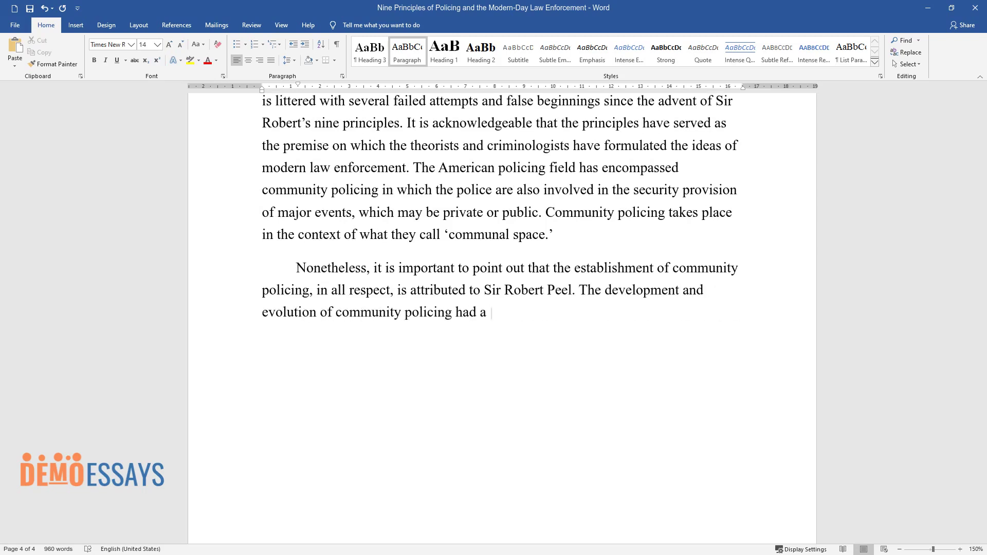
text( great influence on how the enforcem)
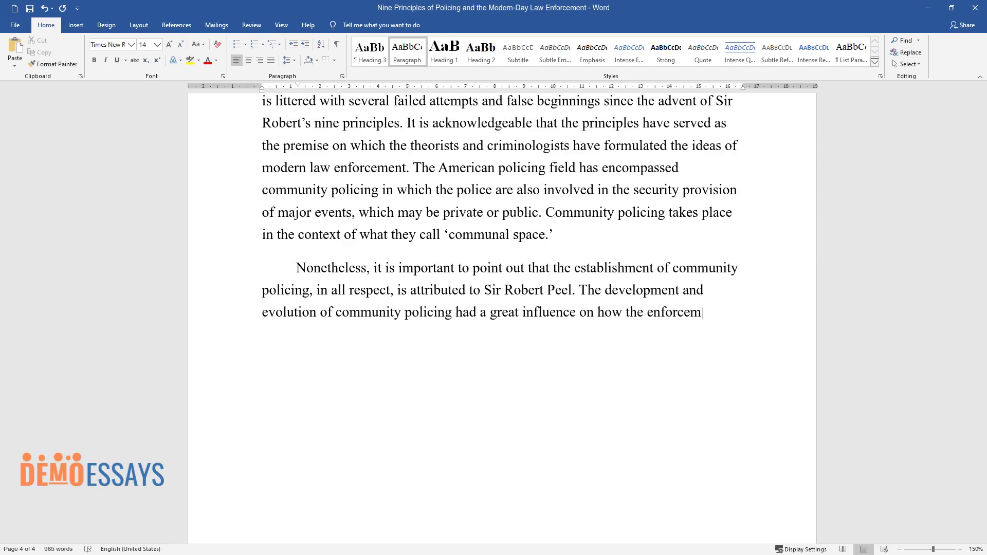
text(ent of the law was discharged. The )
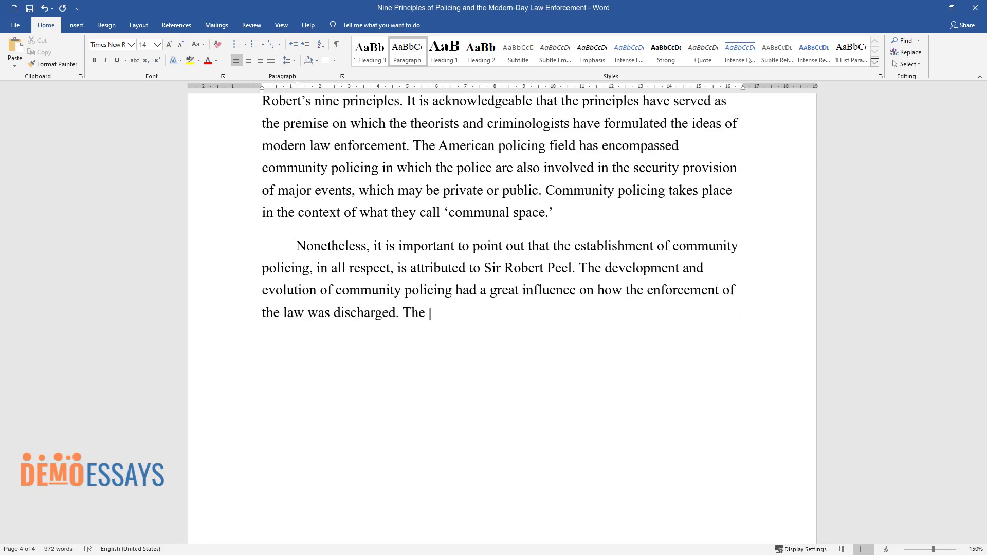
text(American policing field has changed)
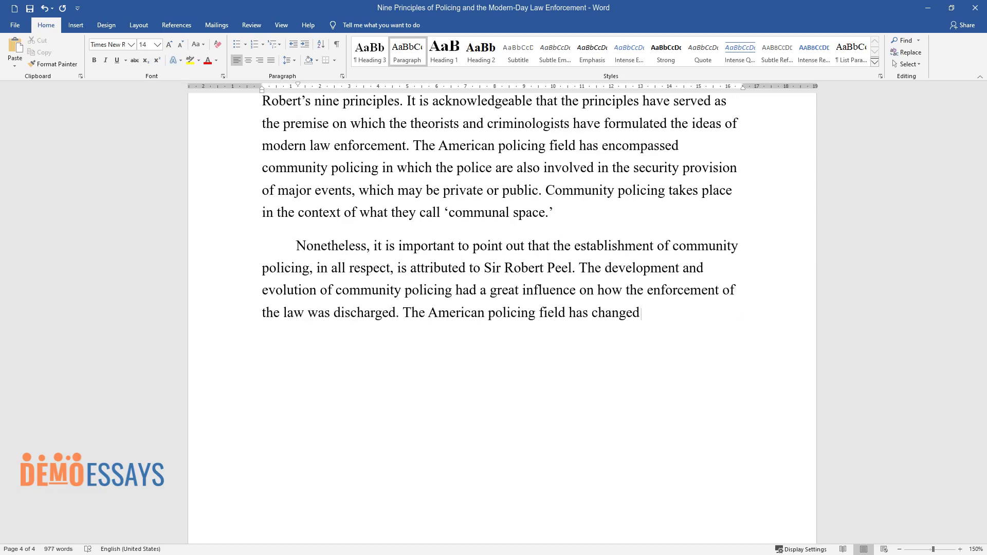
text( in form; one of the facto)
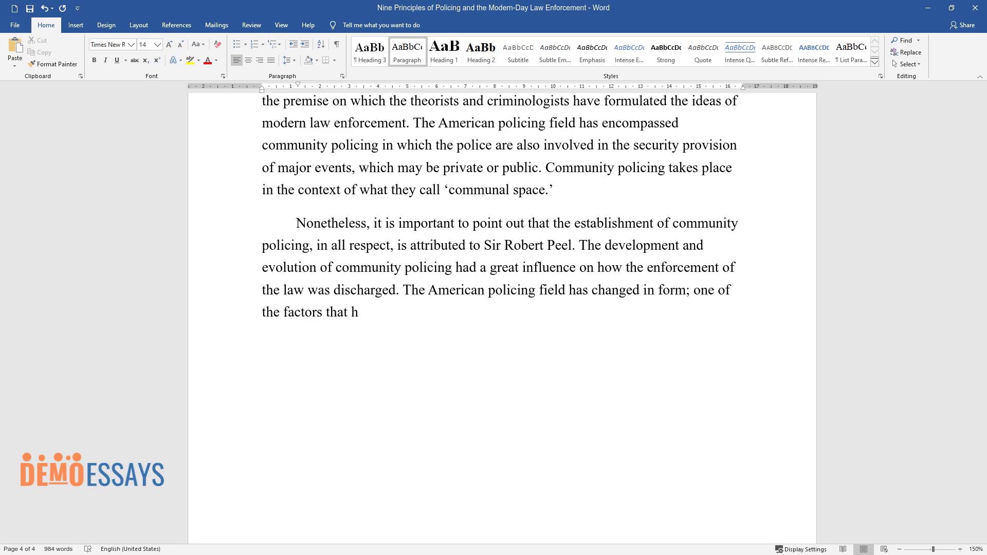
text(rs that have led to this is the fact that ma)
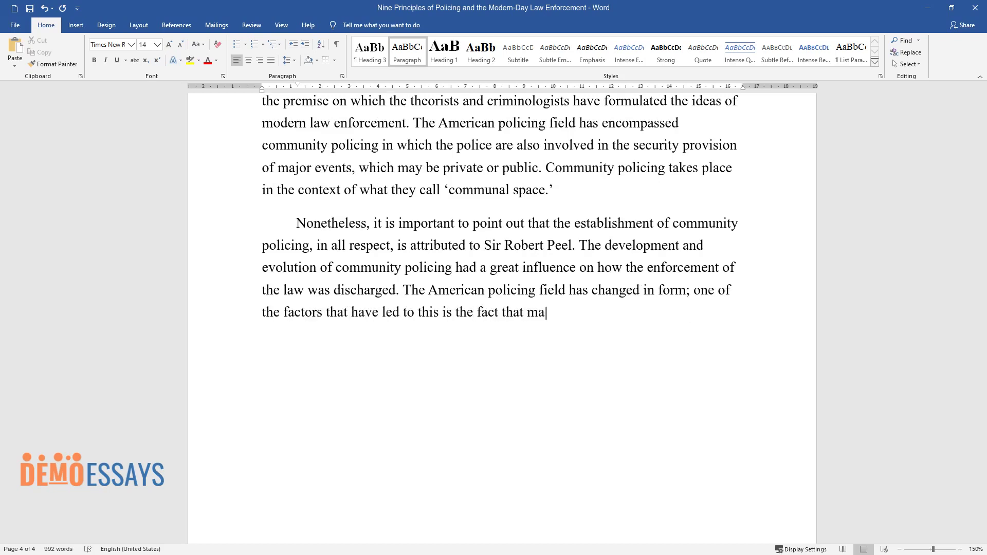
text(ss private property ownership is gr)
text(adually changing into communal space)
text(, hence necessitating communal poli)
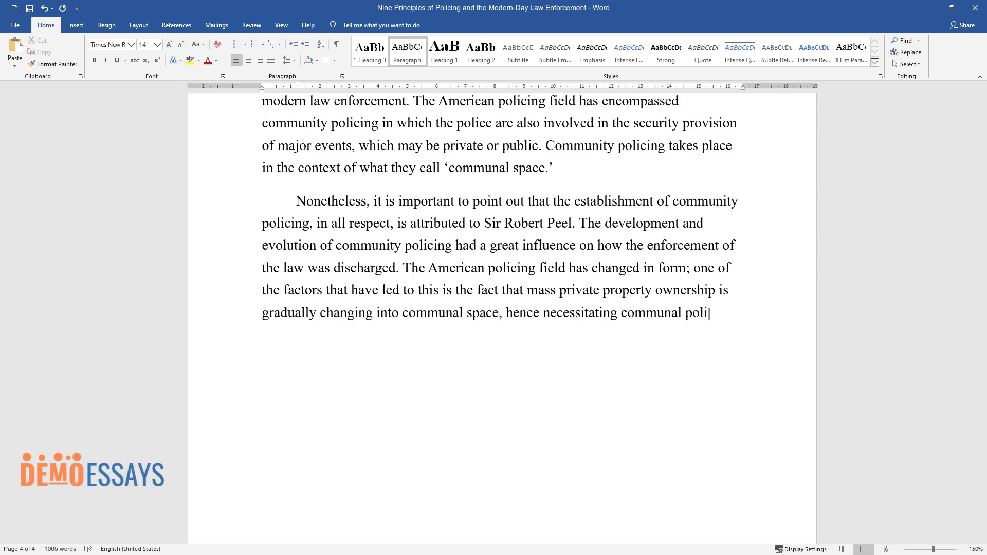
text(cing. In communal policing, the civ)
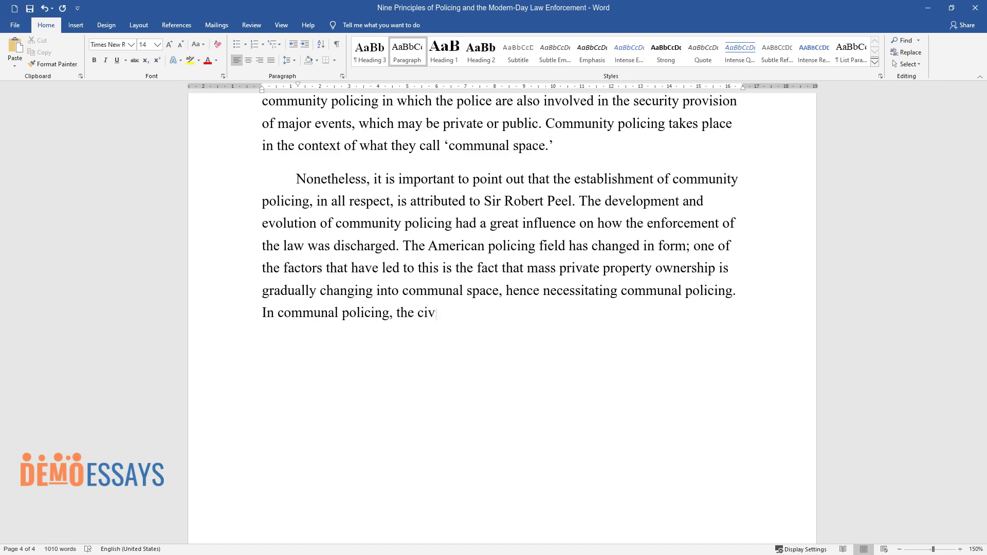
text(ilian must cooperate with the police in the process of offering soluti)
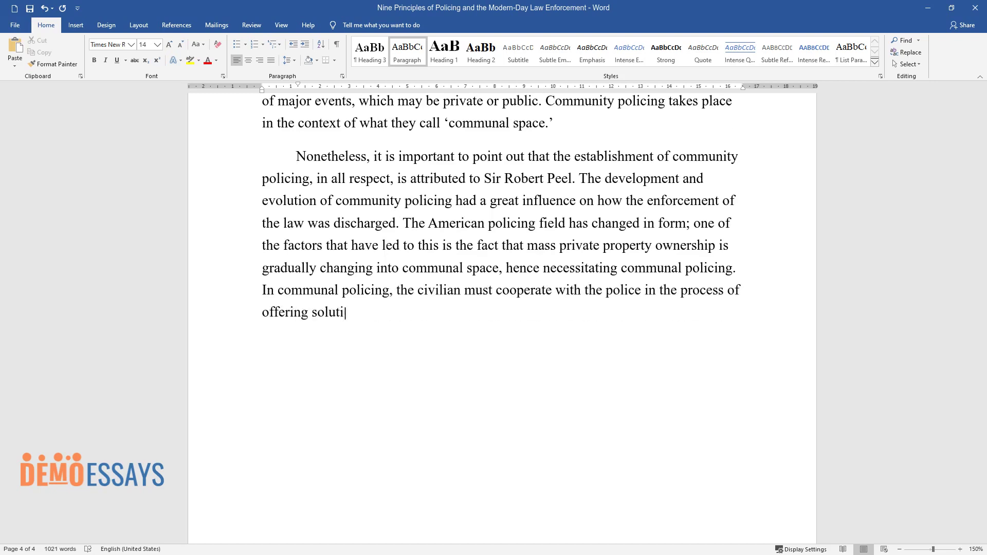
text(ons to criminal activities.)
- Add a 'Conclusion' heading and type its paragraph on policing's English origins and US development
key(Return)
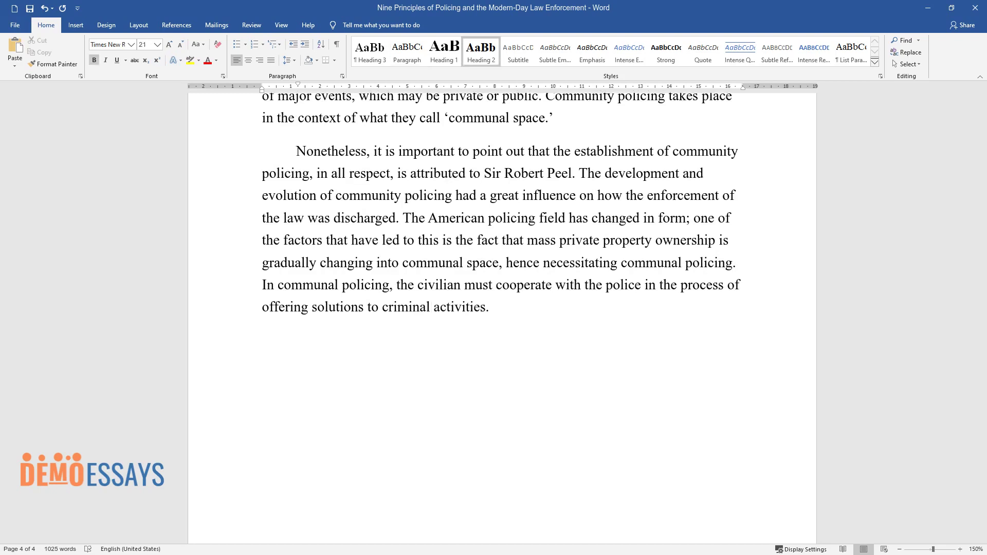
text(Conclusion)
key(Return)
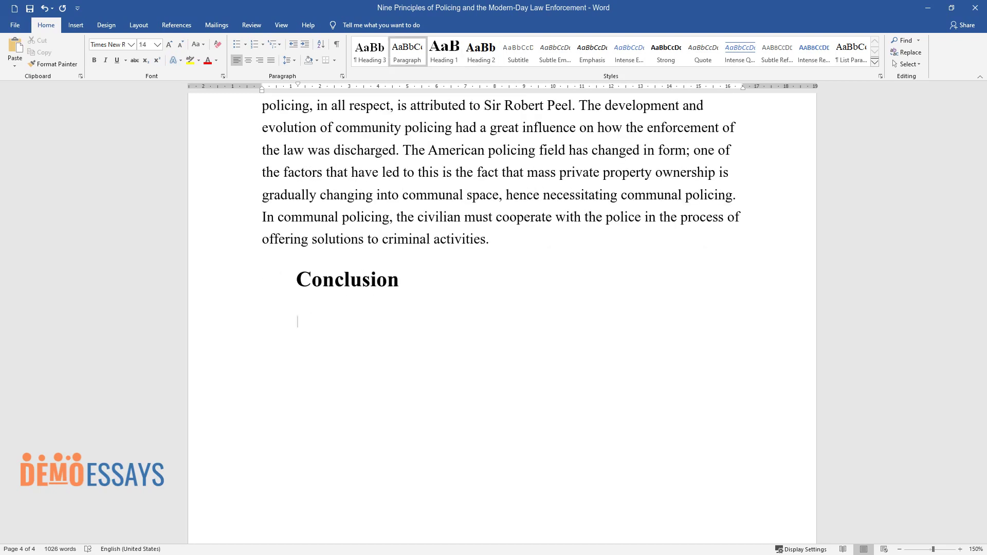
text(The policing field has its origin in England)
text( and has developed through the ideas)
text( of Sir Robert Peel and his peers. Since its)
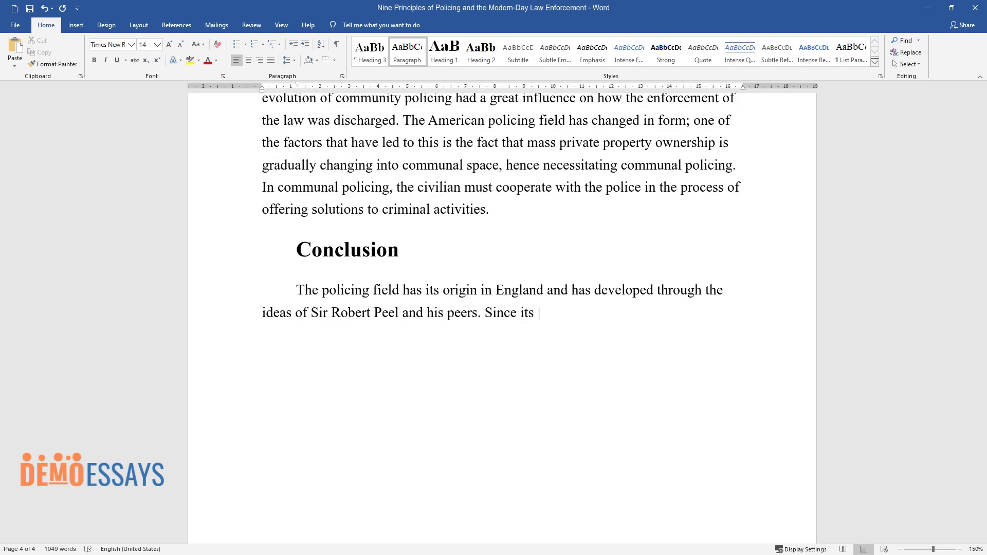
text( inception, it has undergone lots of)
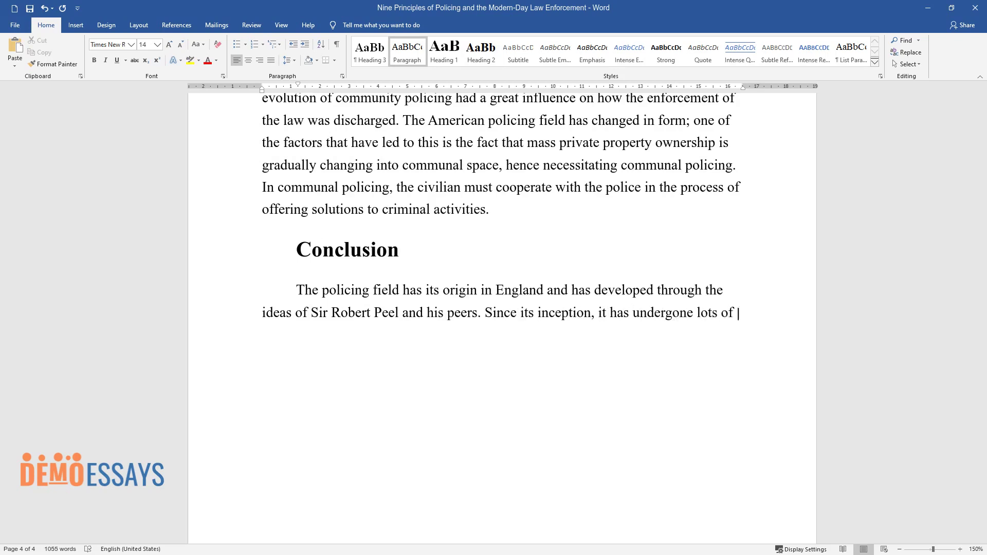
text( transformations t)
text(ensured th)
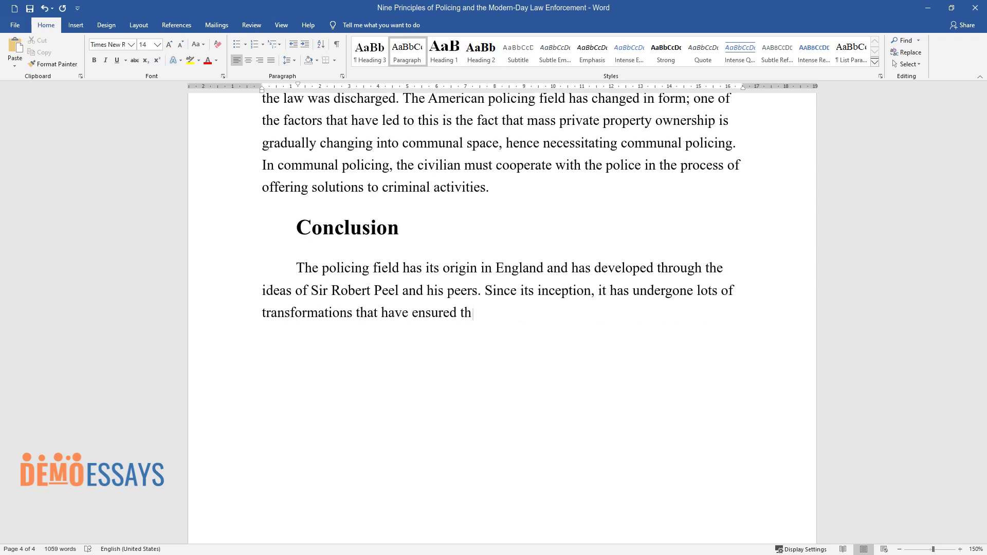
text(at it remains relevant to )
text(its current social status. In the Un)
text(ited Sta)
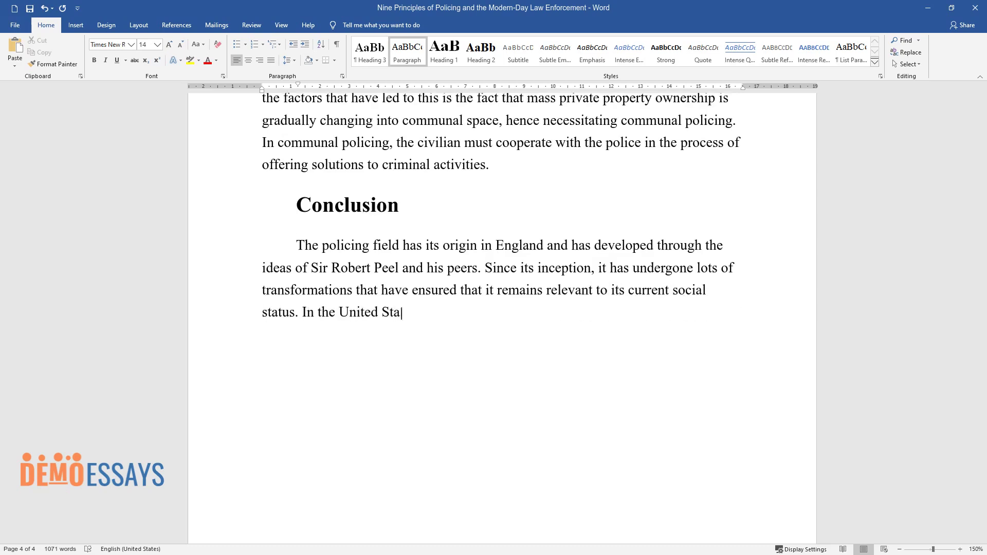
text(tes of America, policing has expande)
text(d to include community poli)
text(cing in )
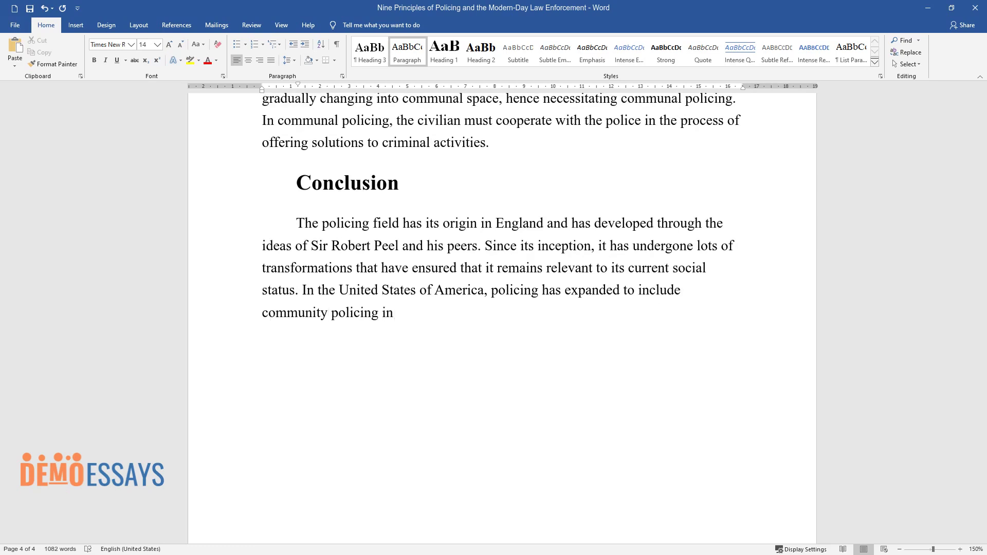
text(which the policing process requires the partnership between the community members)
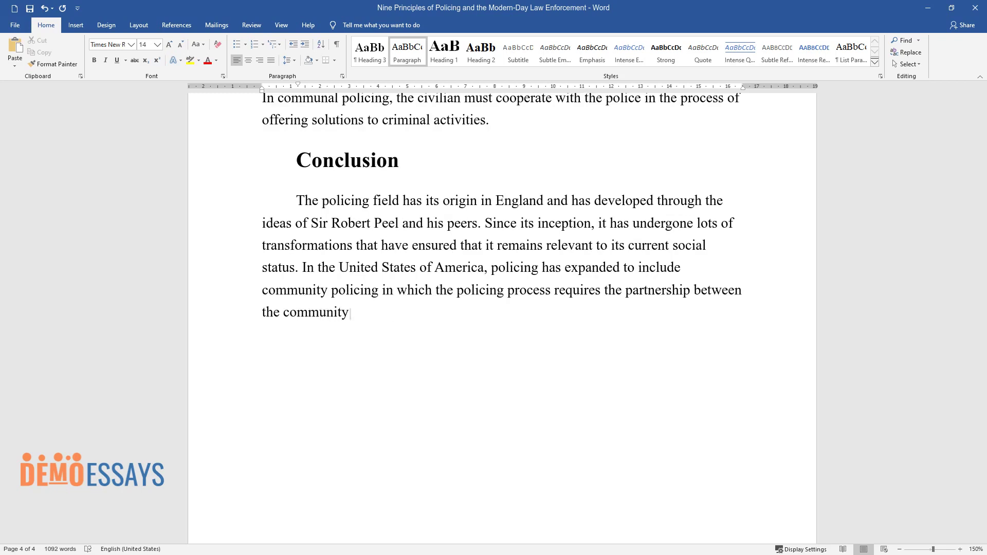
text( and the police force. The extent to which policing takes place cannot b)
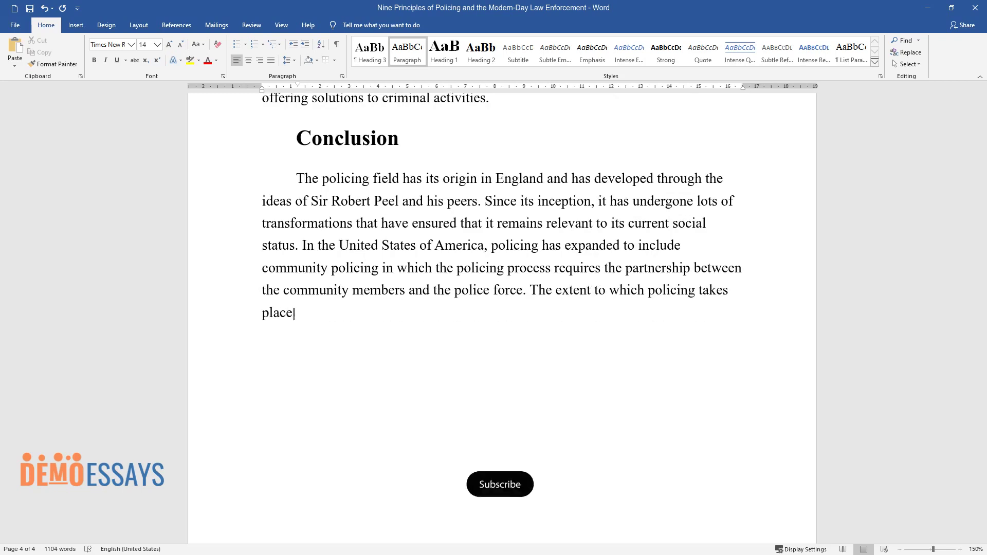
text(e estimated since it is a f)
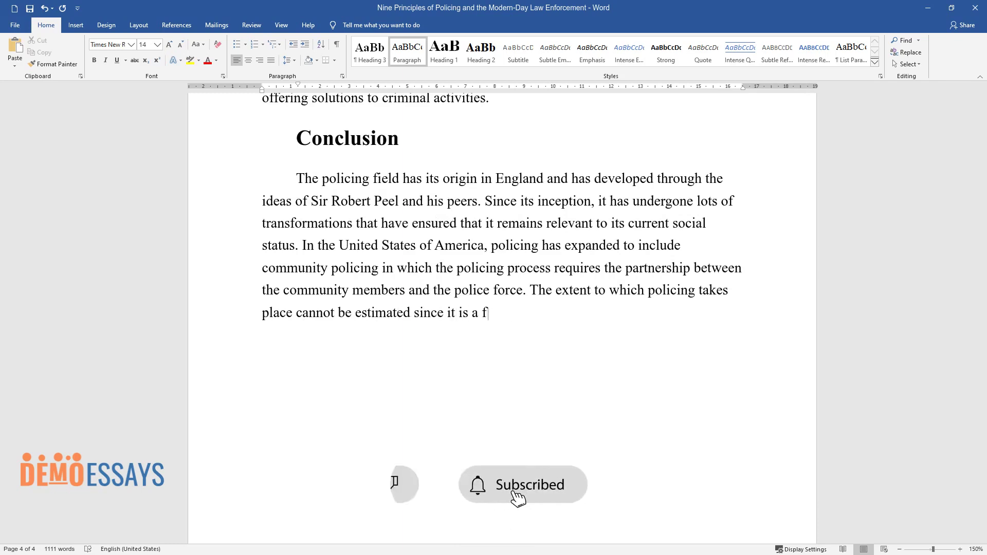
text(ield that is continuously expanding to meet)
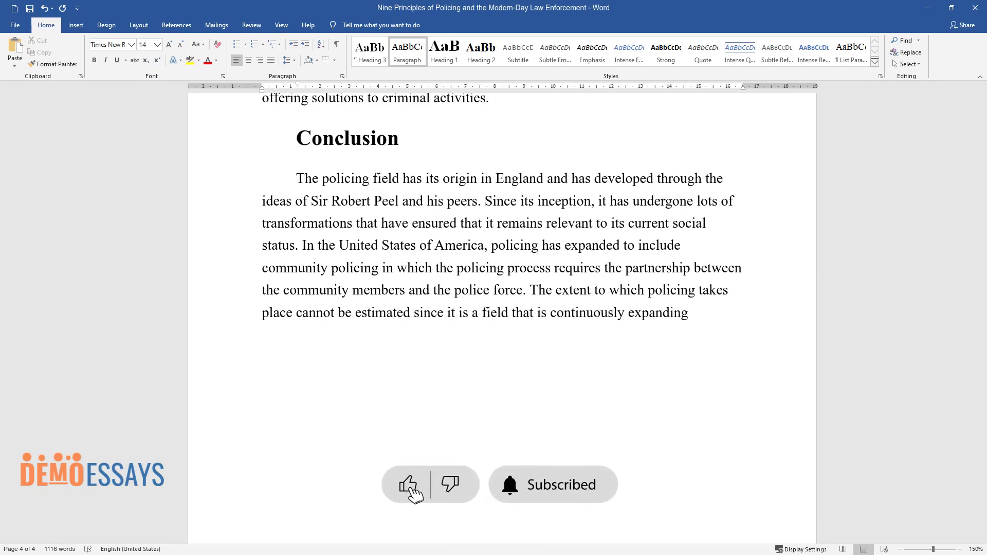
text( new challenges that arise within so)
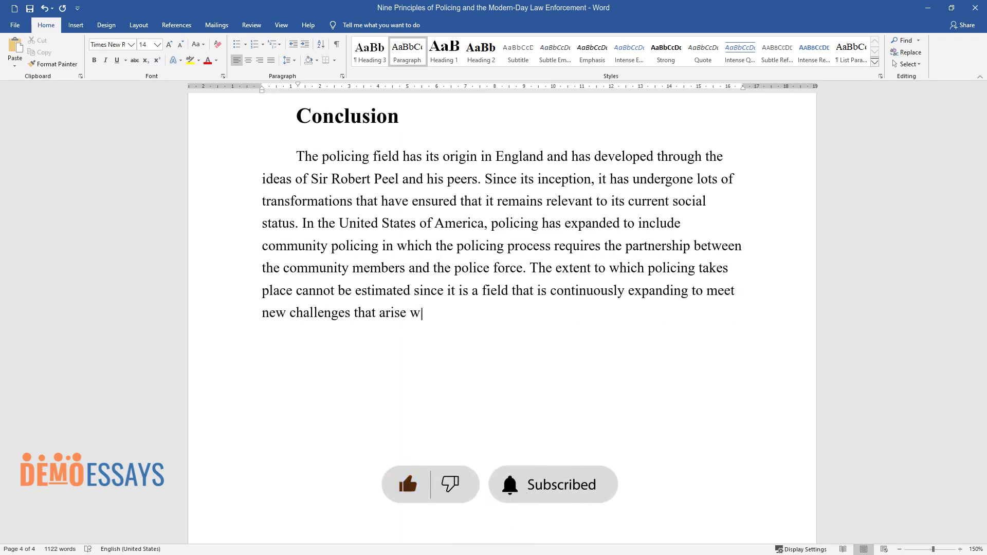